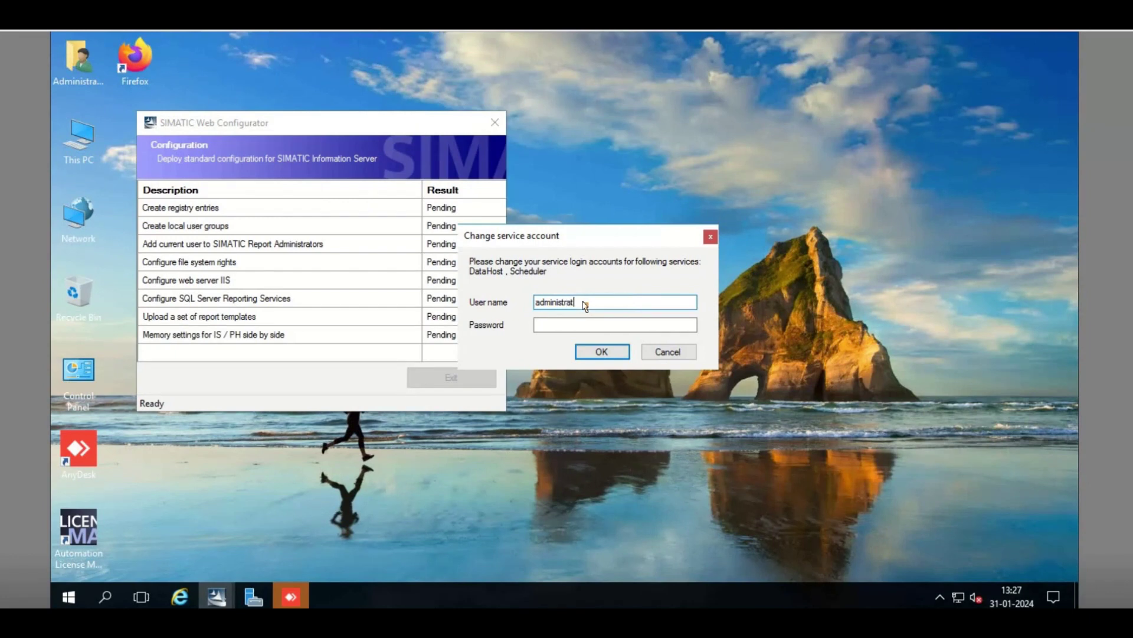
- Enter the service account's password for the DataHost and Scheduler services and confirm the account change
click(586, 322)
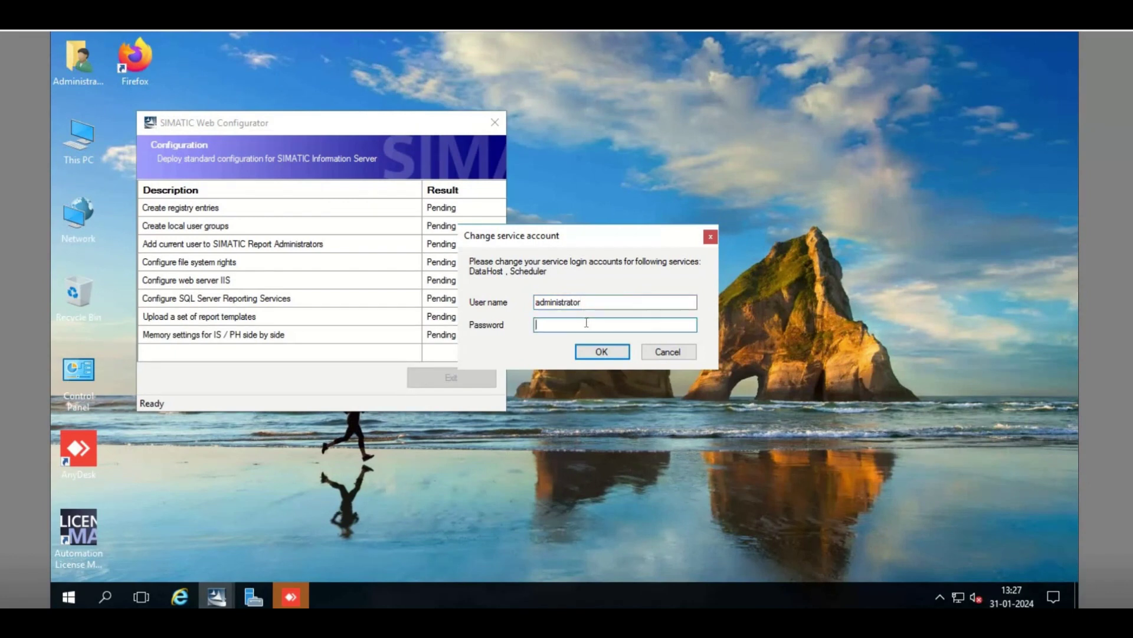
text(********)
click(595, 352)
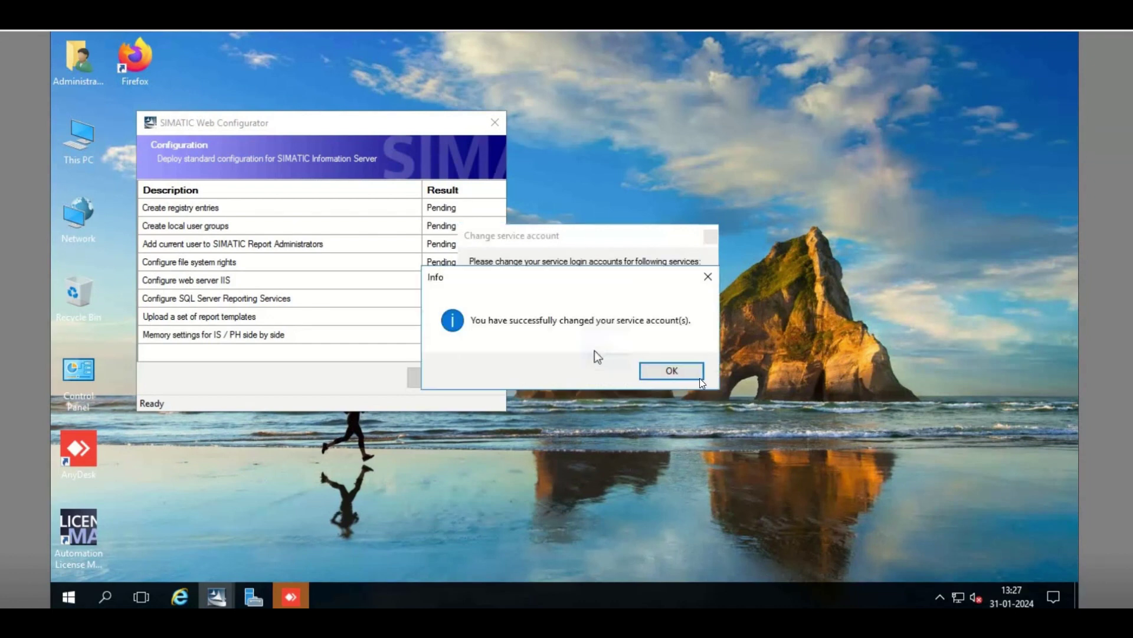
click(685, 372)
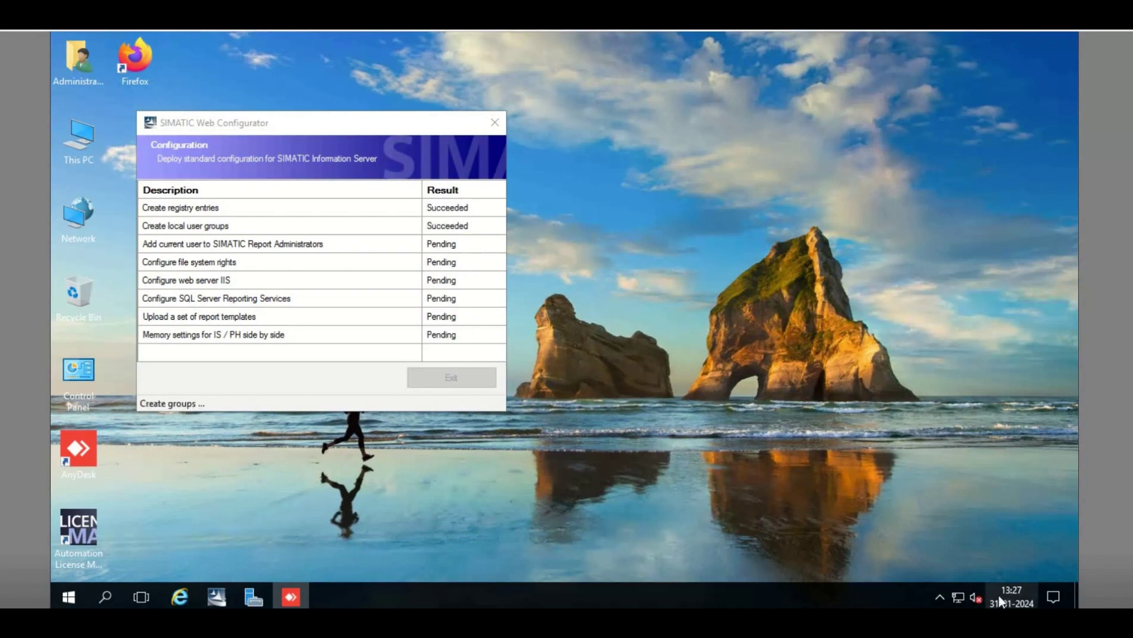
- Accept the IIS configuration for InformationServer as a new website on port 80 without SSL, and acknowledge the completed configuration
mouse_move(999, 595)
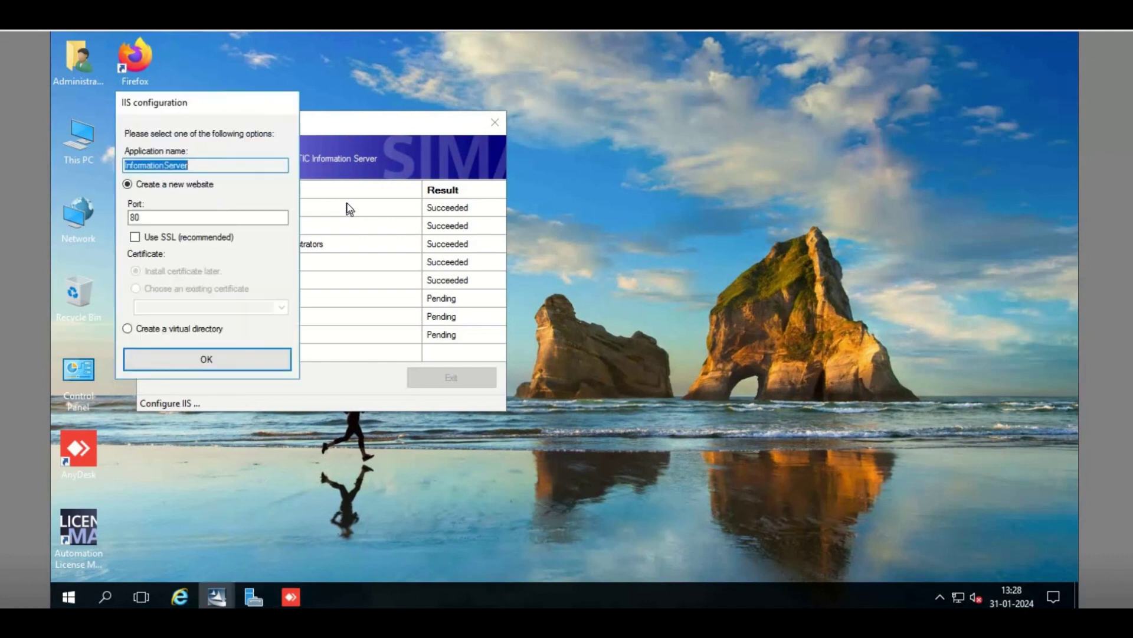
click(239, 358)
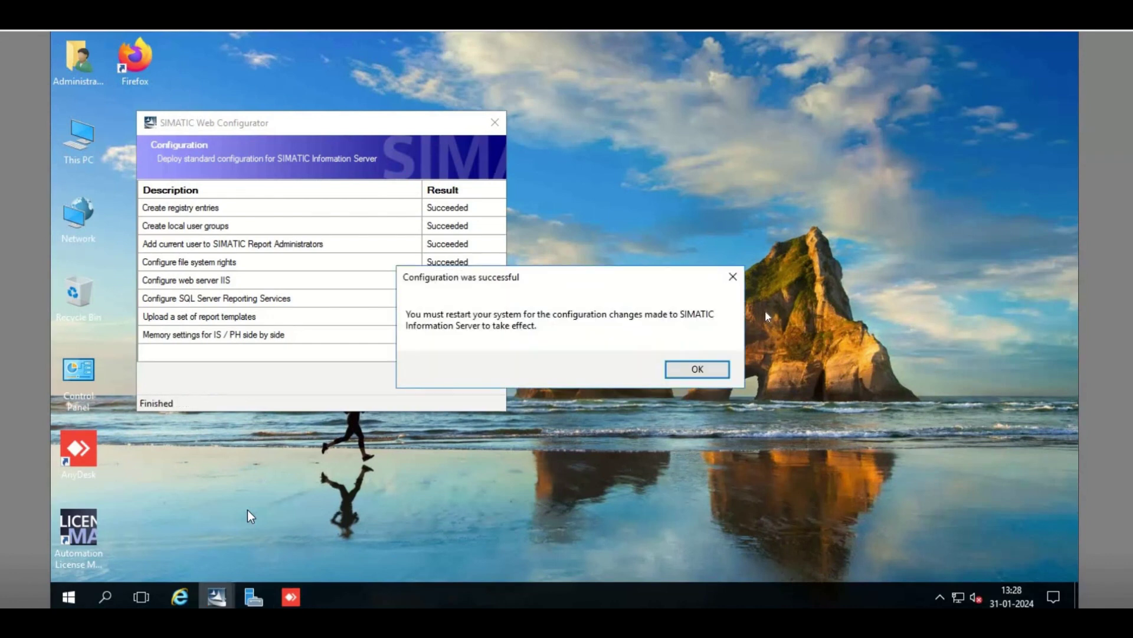
click(688, 370)
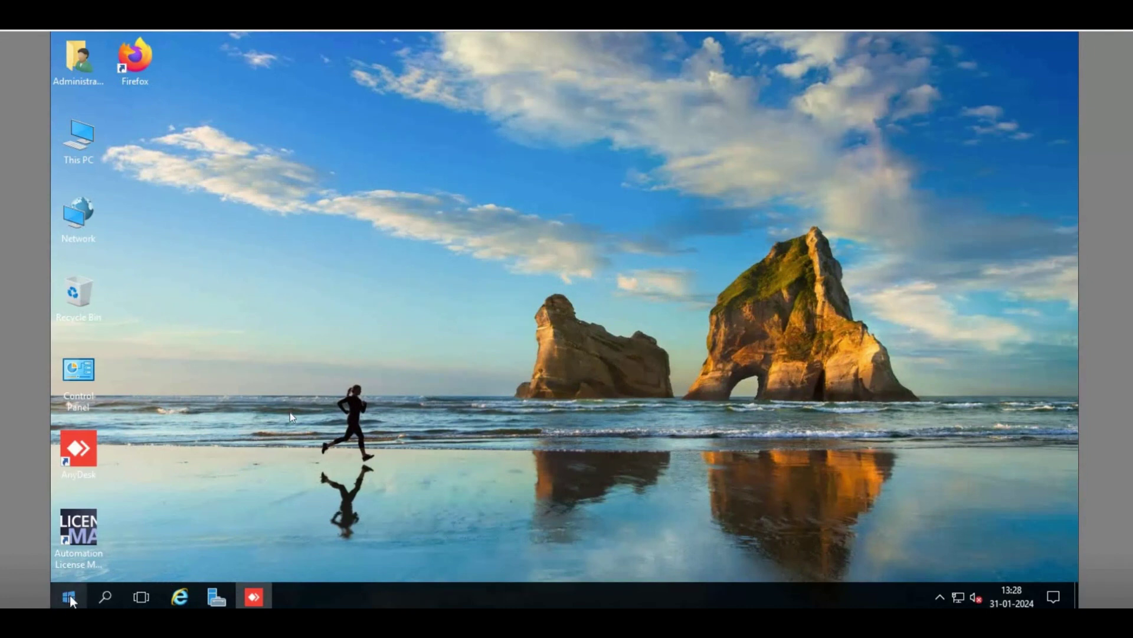
click(126, 560)
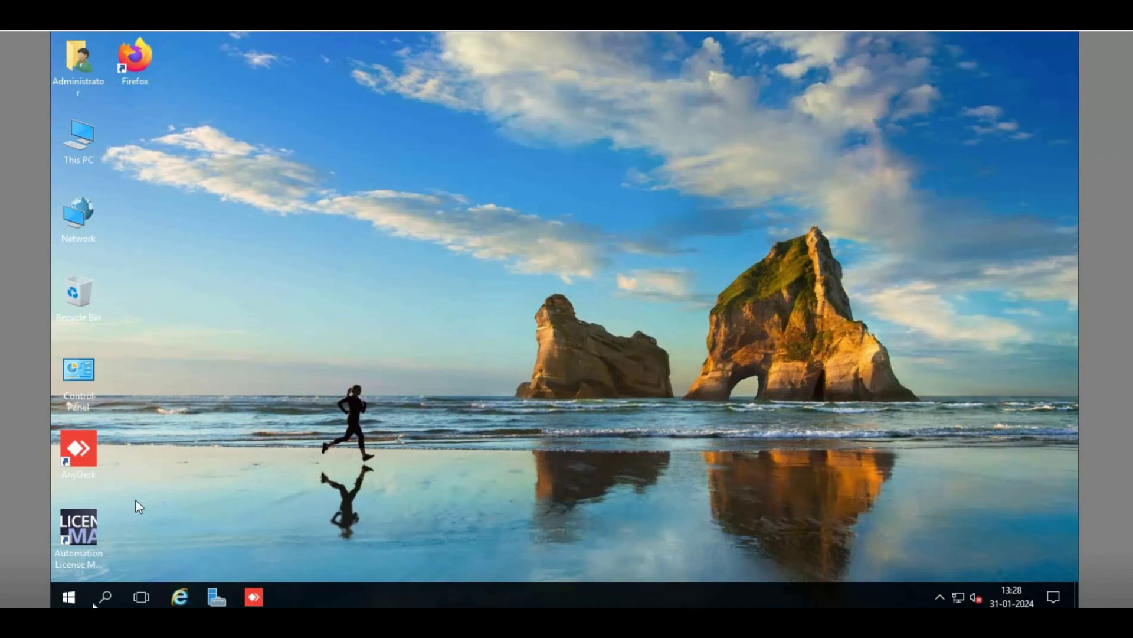
click(74, 601)
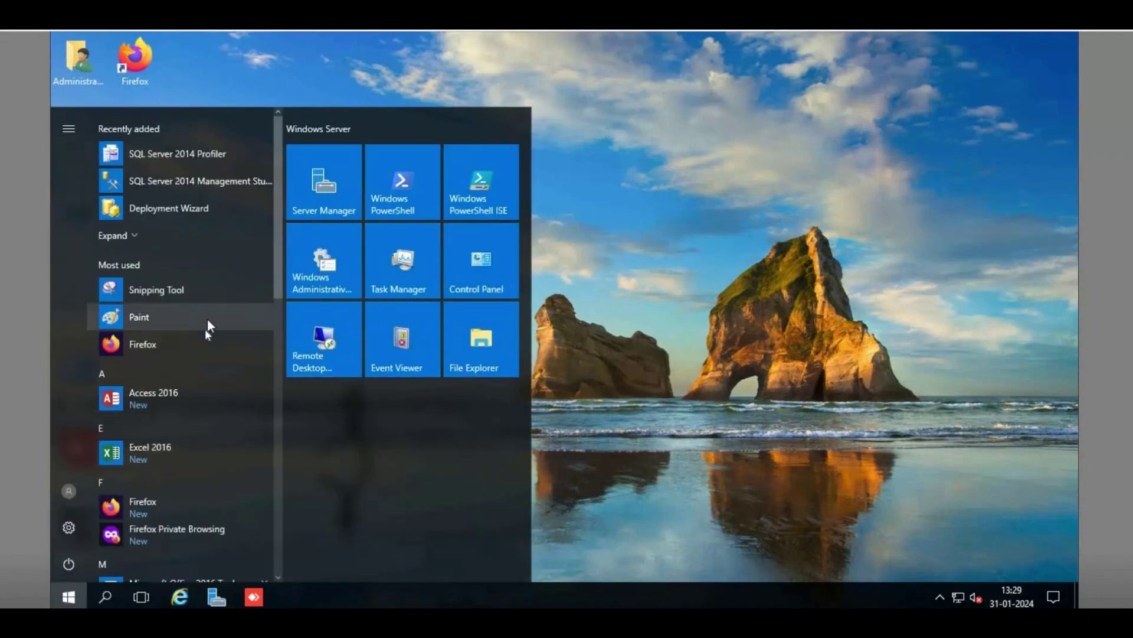
scroll(206, 328, down, 10)
scroll(205, 337, down, 3)
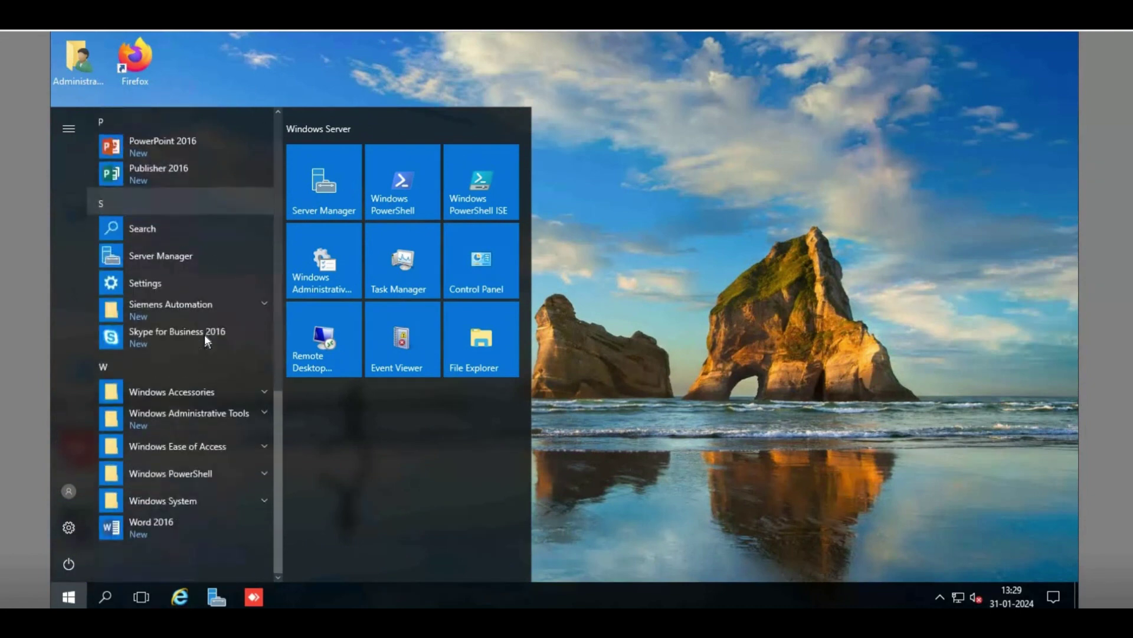
scroll(206, 337, up, 2)
scroll(204, 335, up, 10)
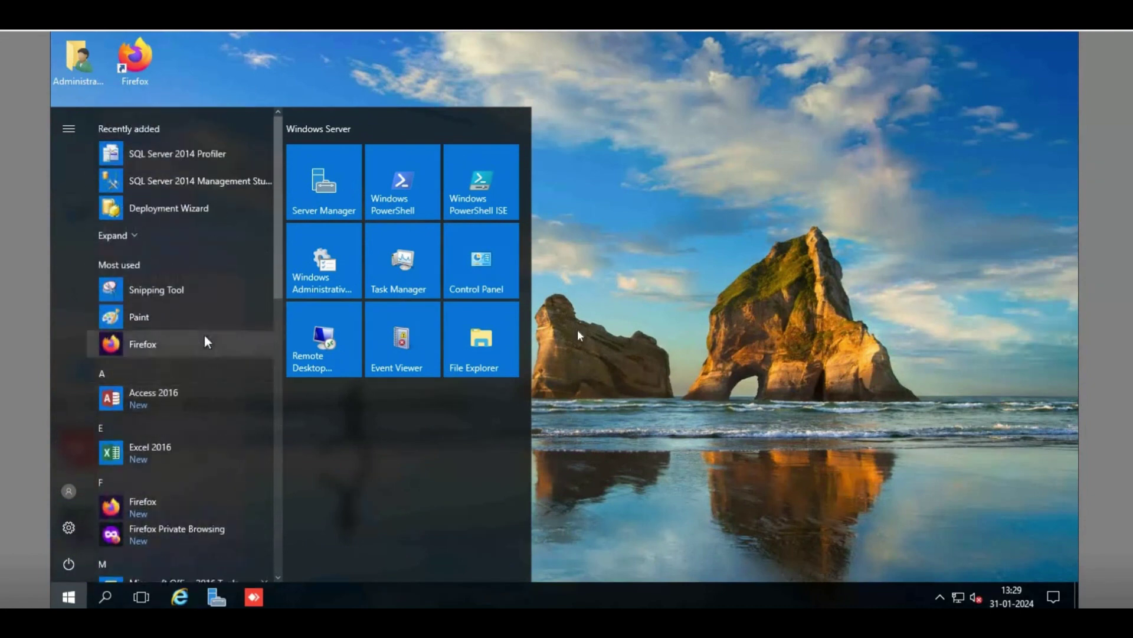
click(68, 565)
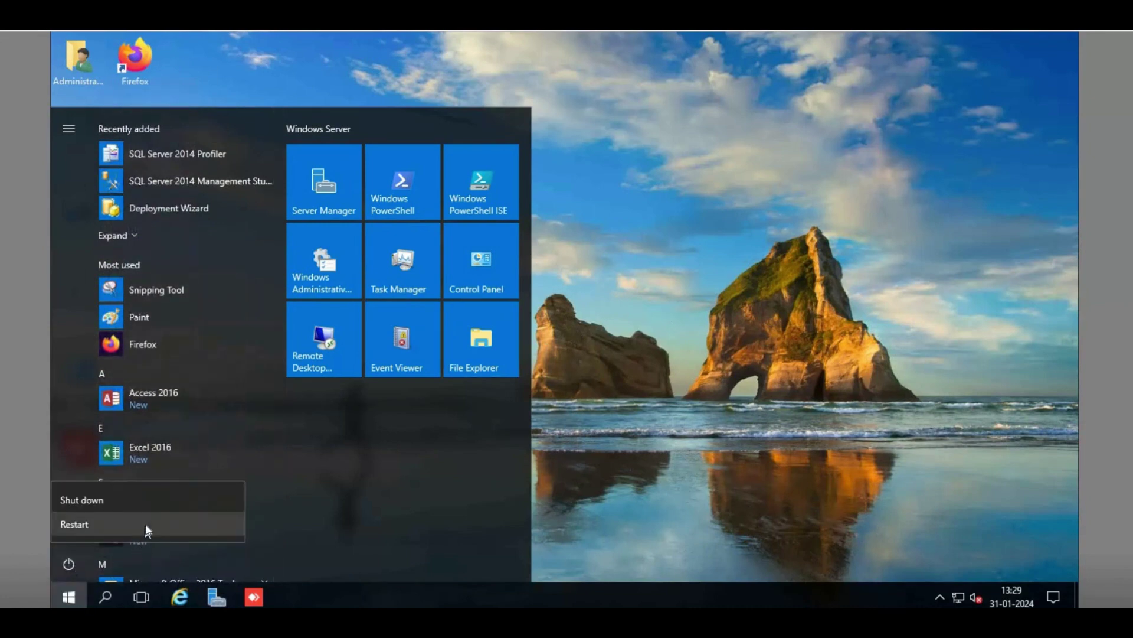
click(659, 324)
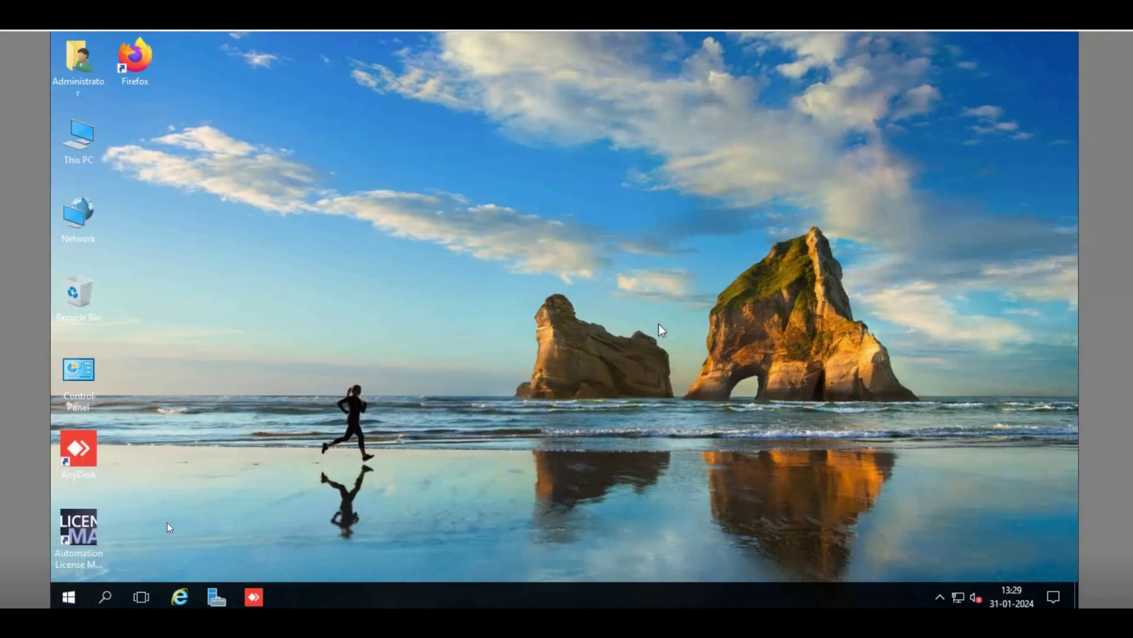
- Launch Internet Explorer, accept the recommended security, privacy and compatibility settings, and open its Internet Options
right_click(180, 596)
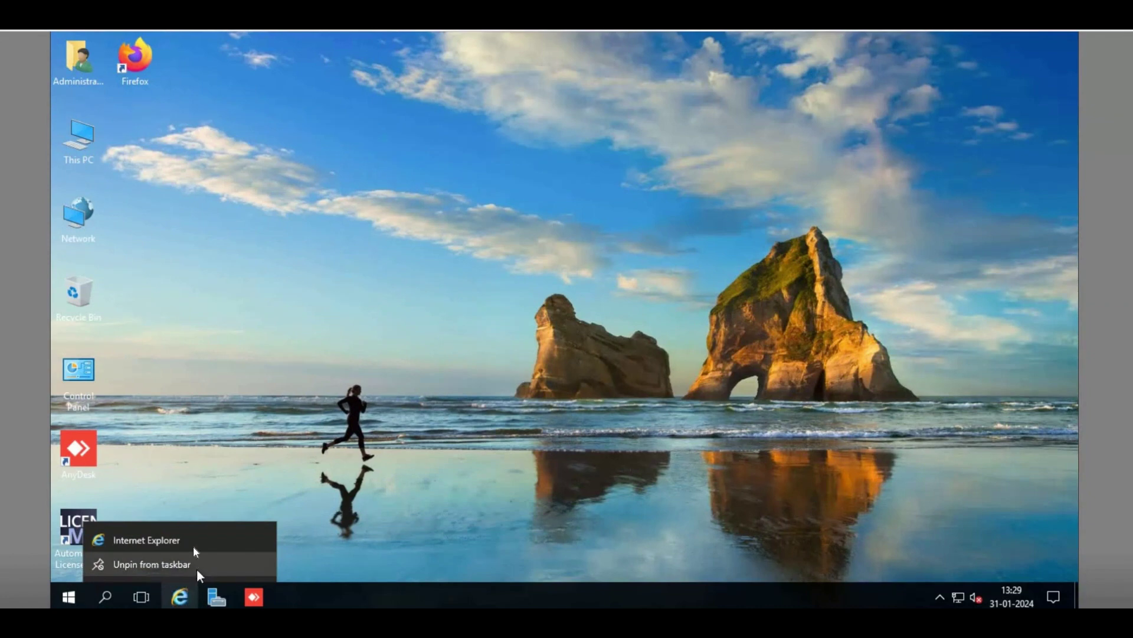
click(193, 539)
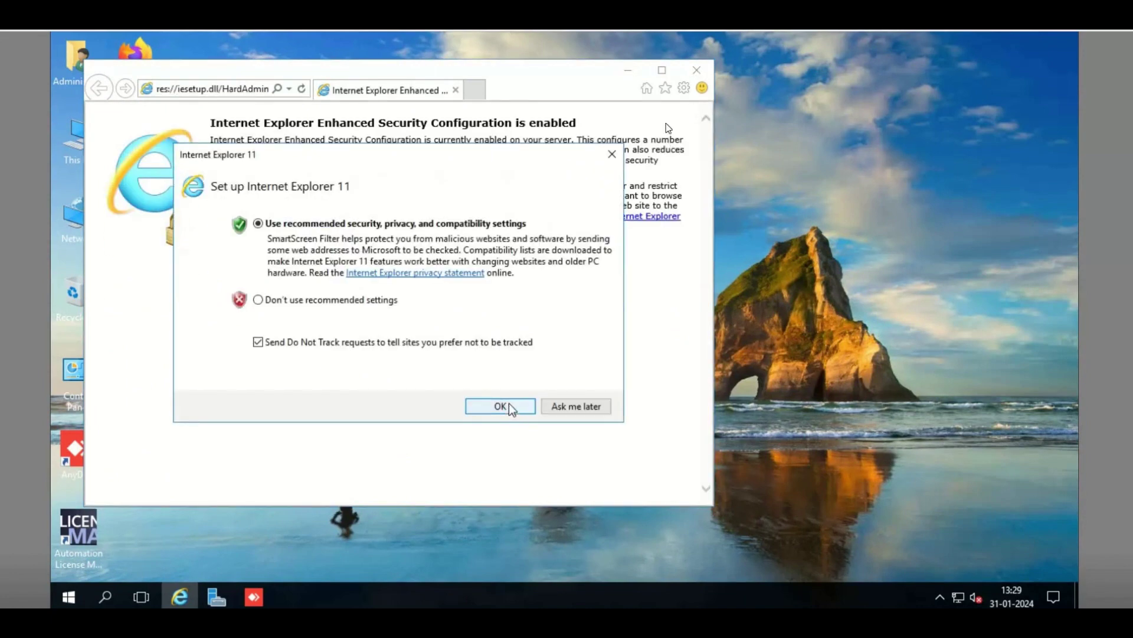
click(509, 405)
click(684, 87)
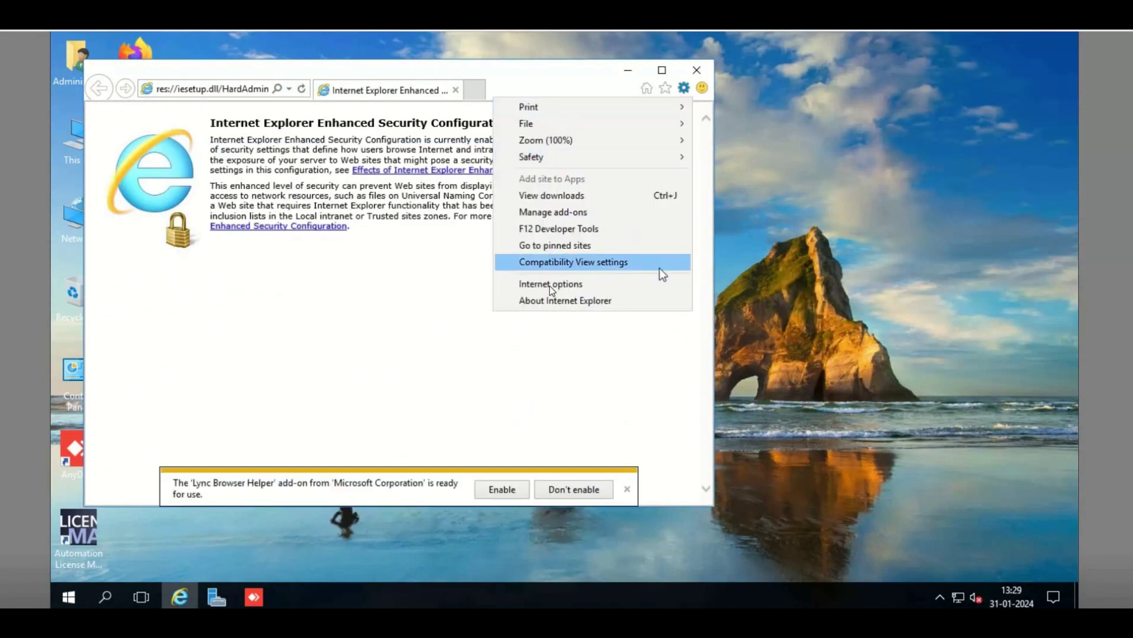
click(550, 284)
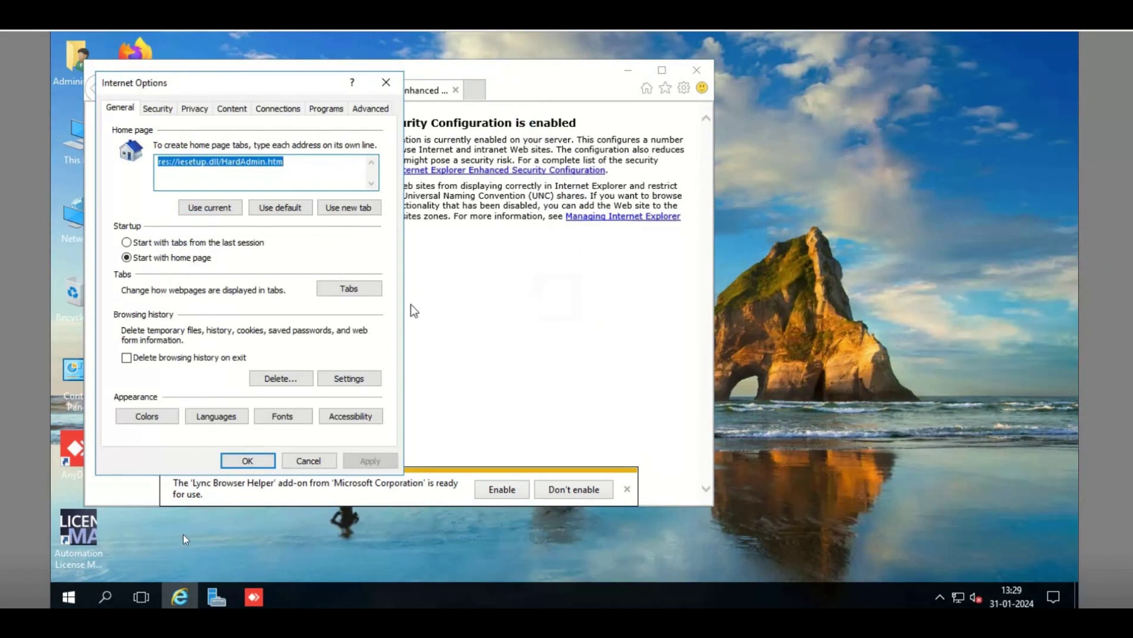
- Open the System Properties of this computer showing its name settings
double_click(74, 149)
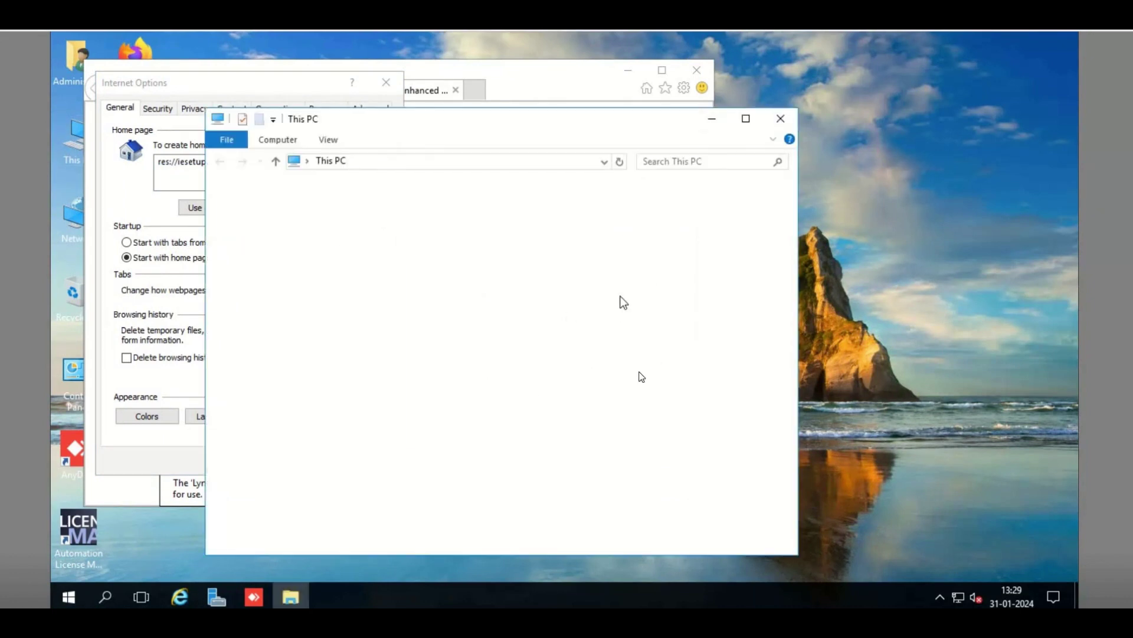
right_click(579, 427)
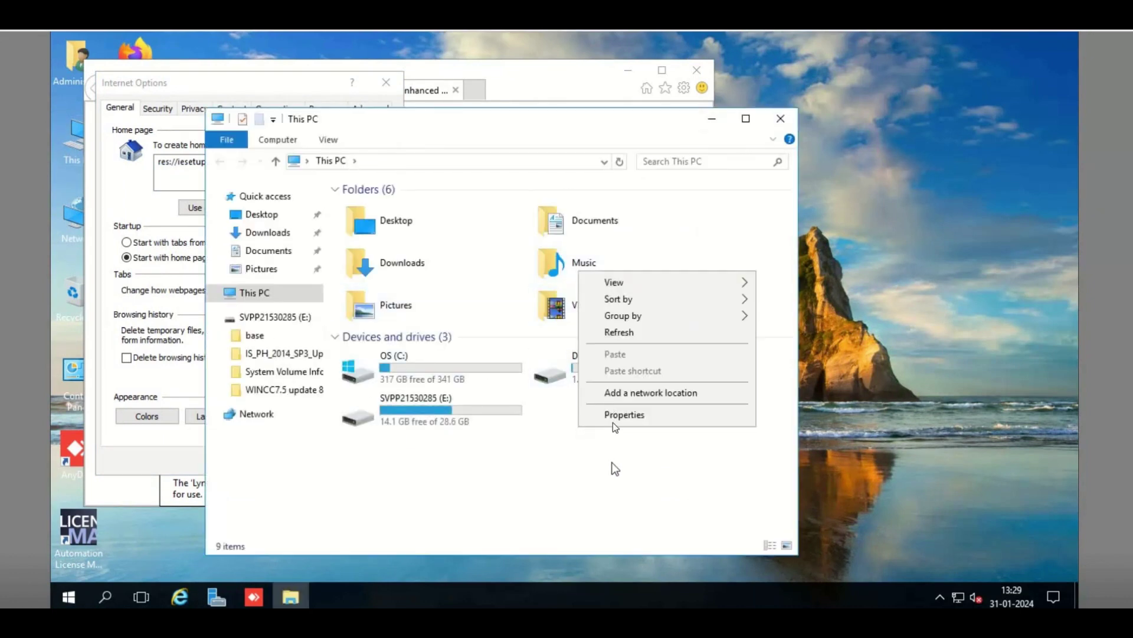
click(614, 421)
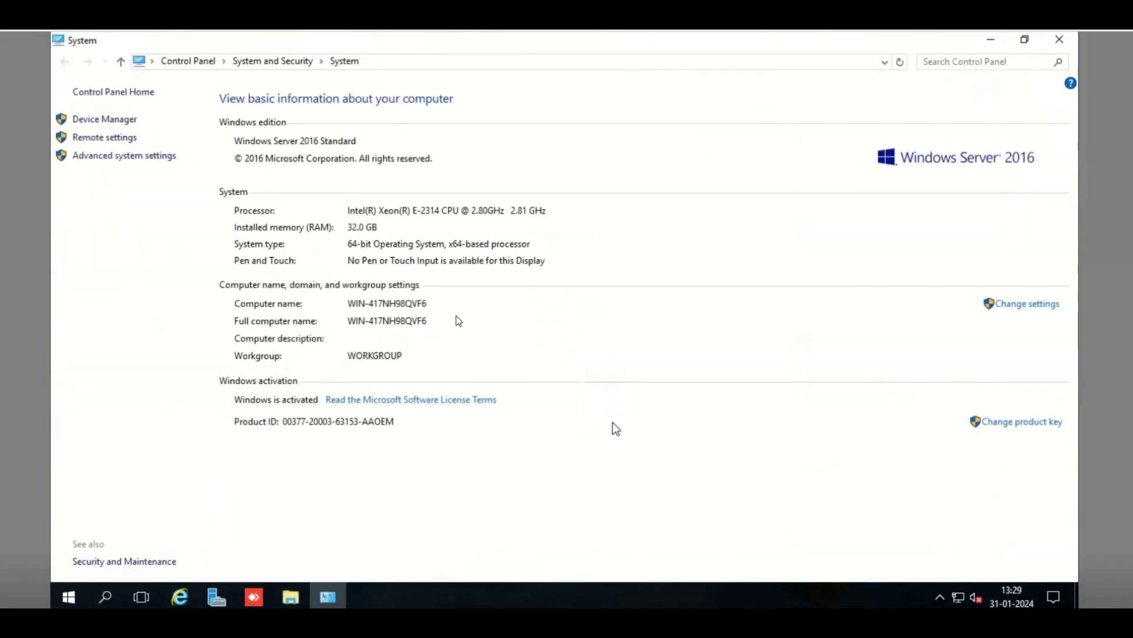
click(1024, 305)
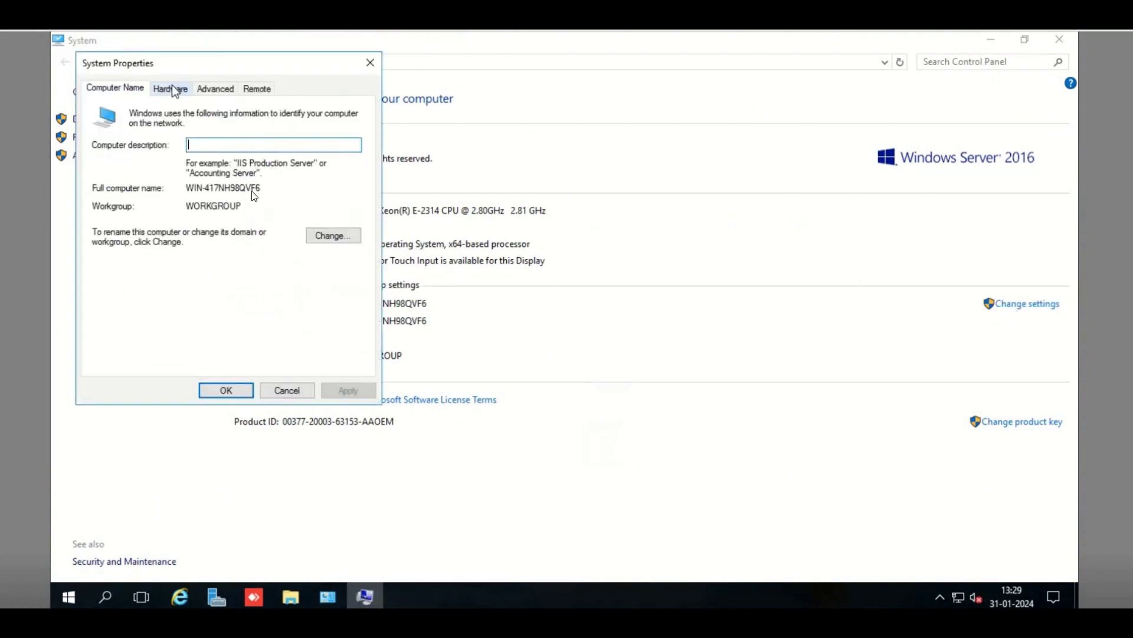
- Copy the full computer name and close the system and This PC windows
double_click(206, 187)
drag(206, 188, 194, 189)
key(ctrl+c)
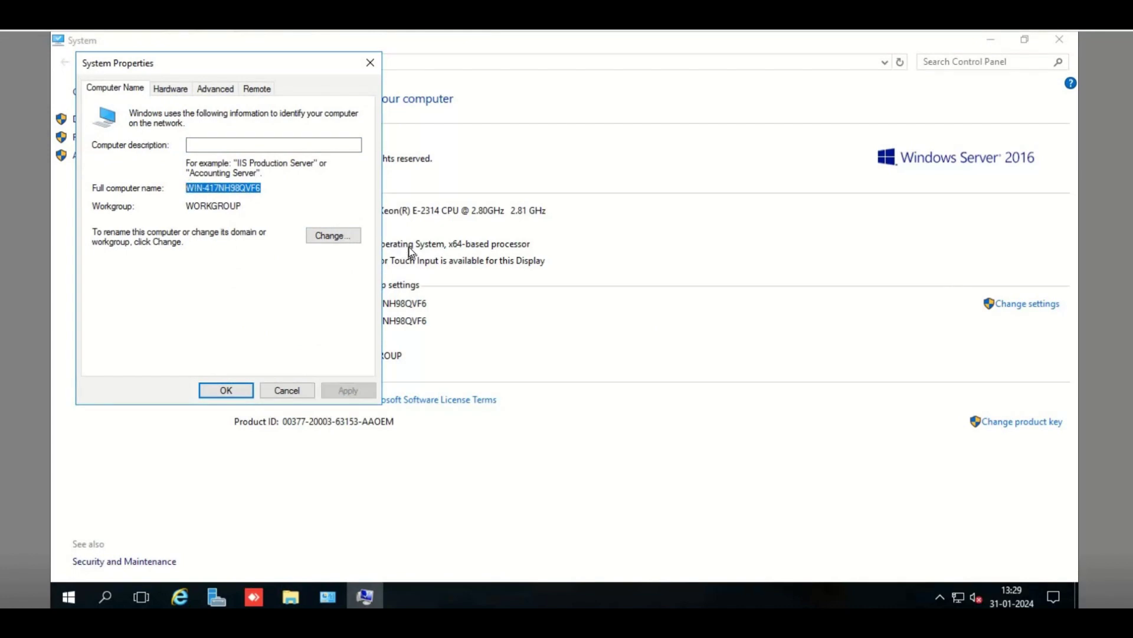
click(286, 391)
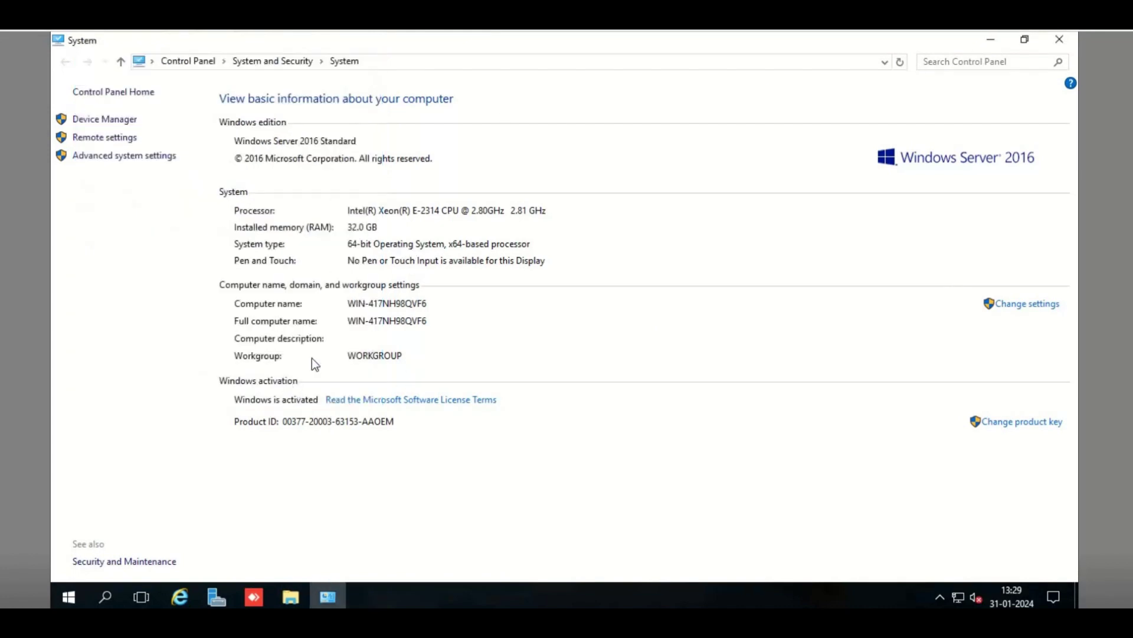
click(1060, 39)
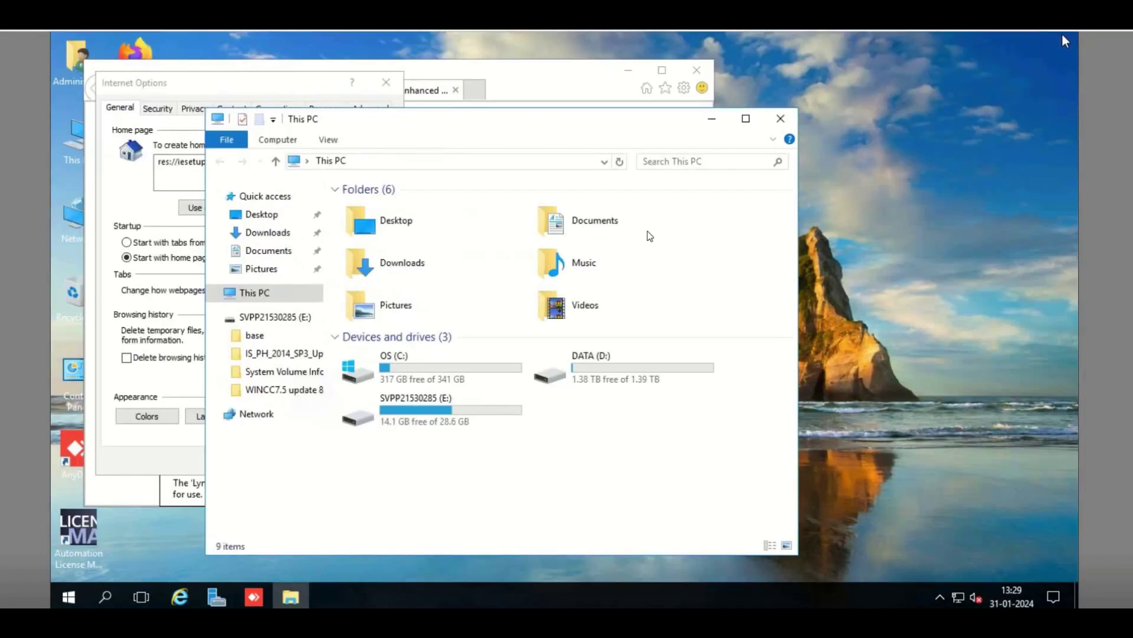
click(781, 118)
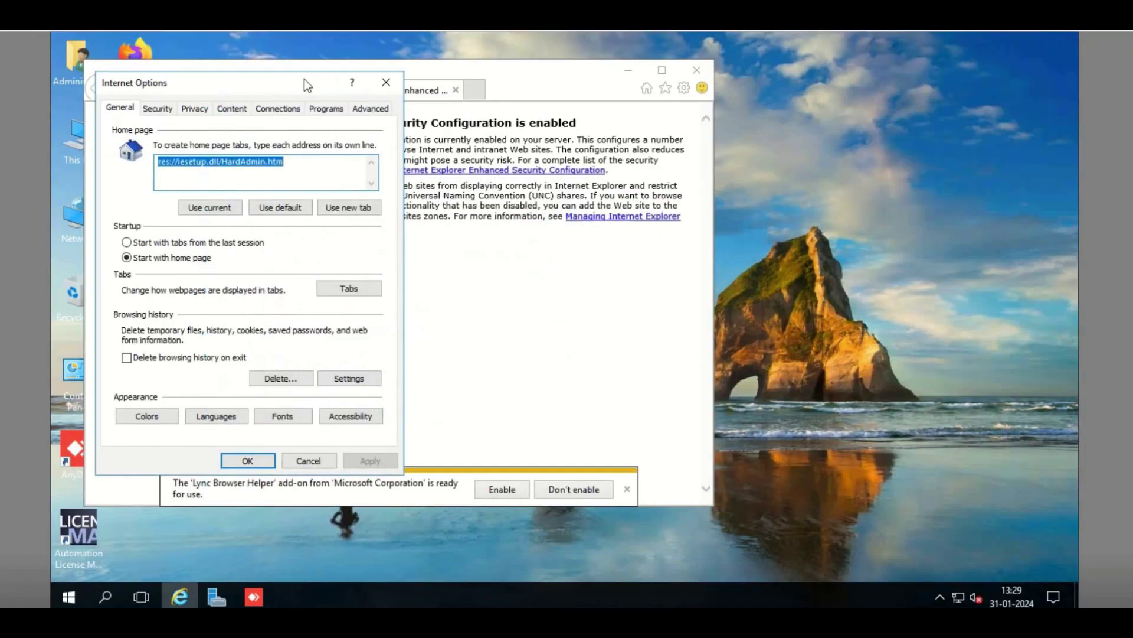
drag(303, 79, 748, 117)
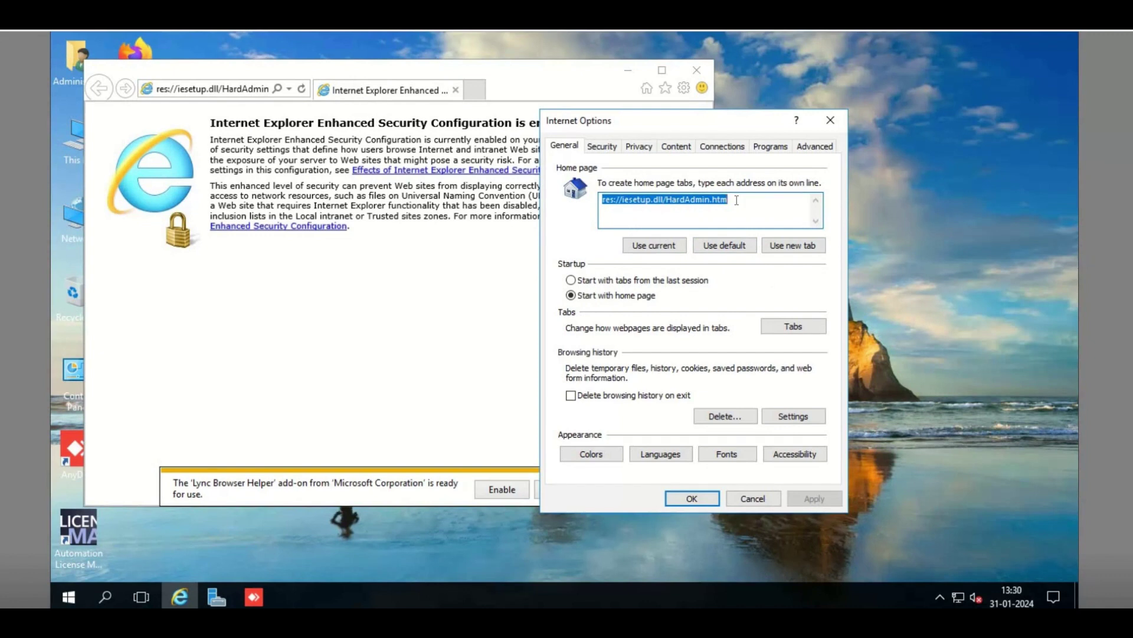
text(h)
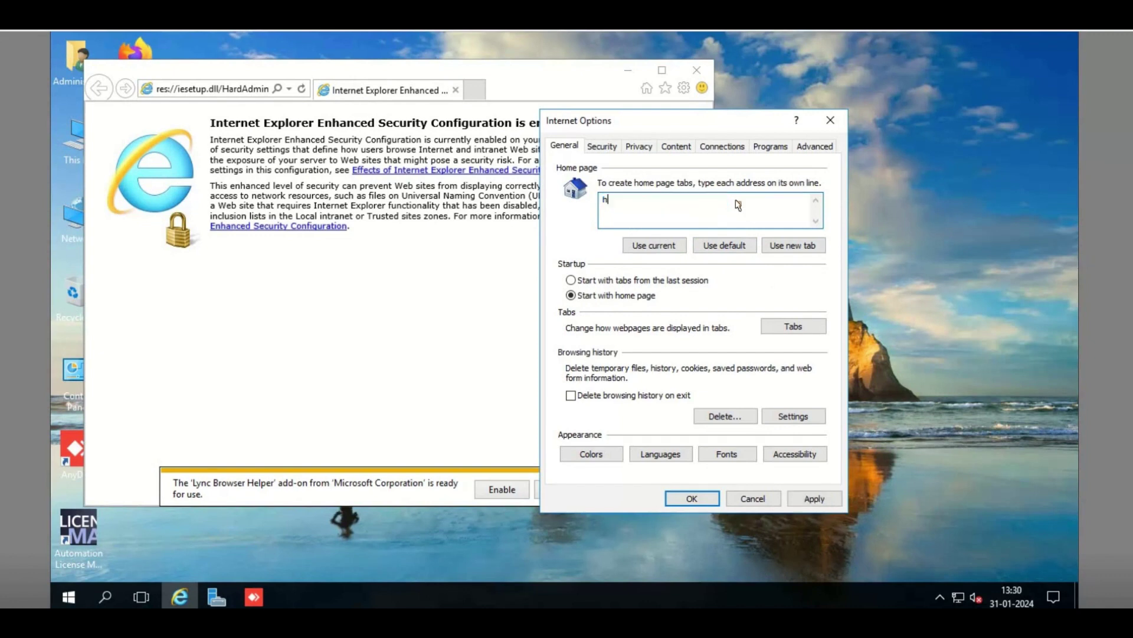
text(ttp://)
key(ctrl+v)
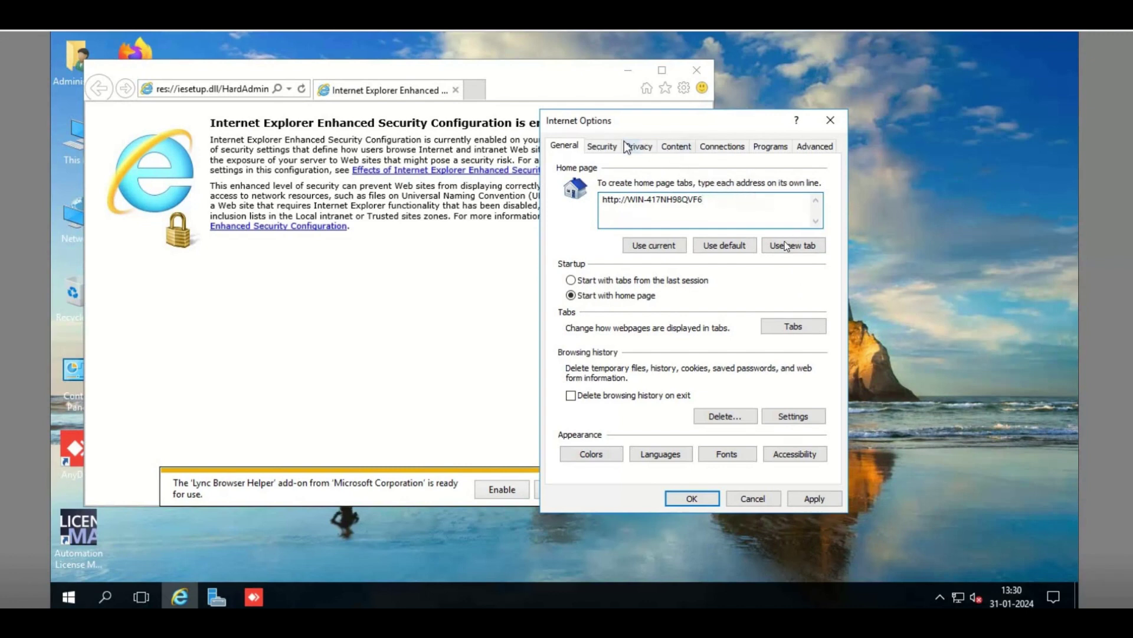
click(602, 145)
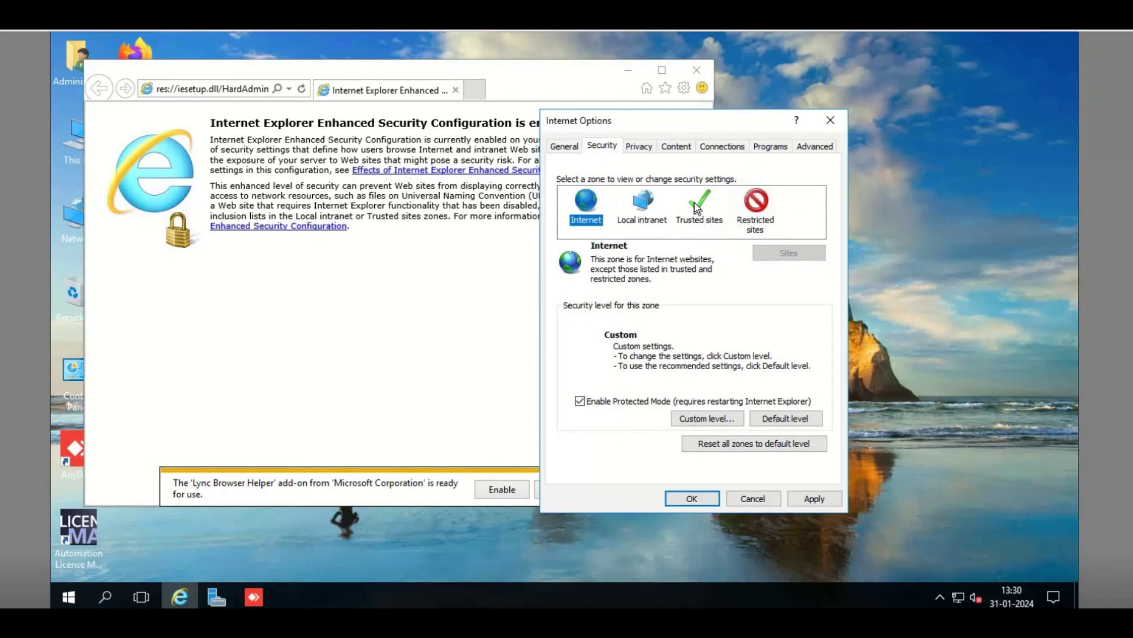
click(695, 202)
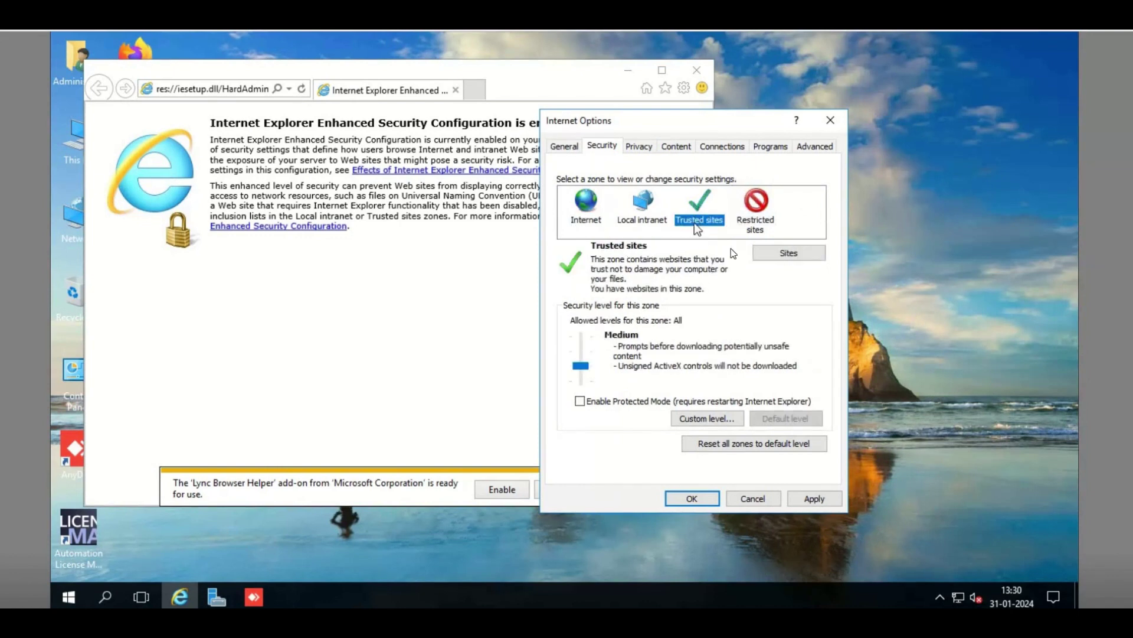
click(770, 253)
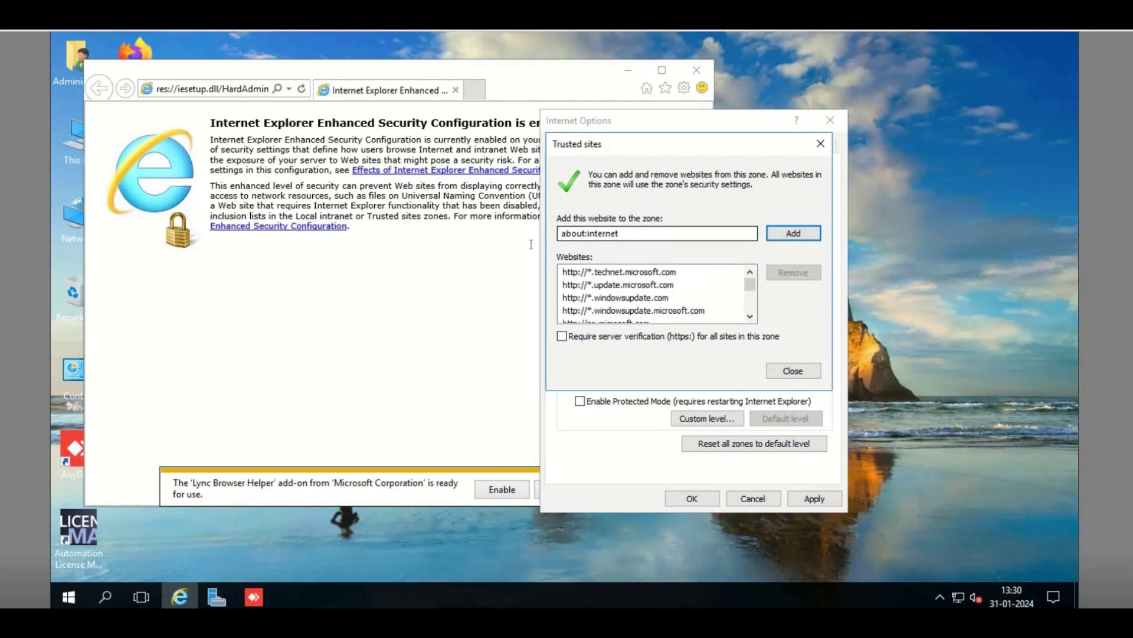
key(ctrl+a)
text(htt)
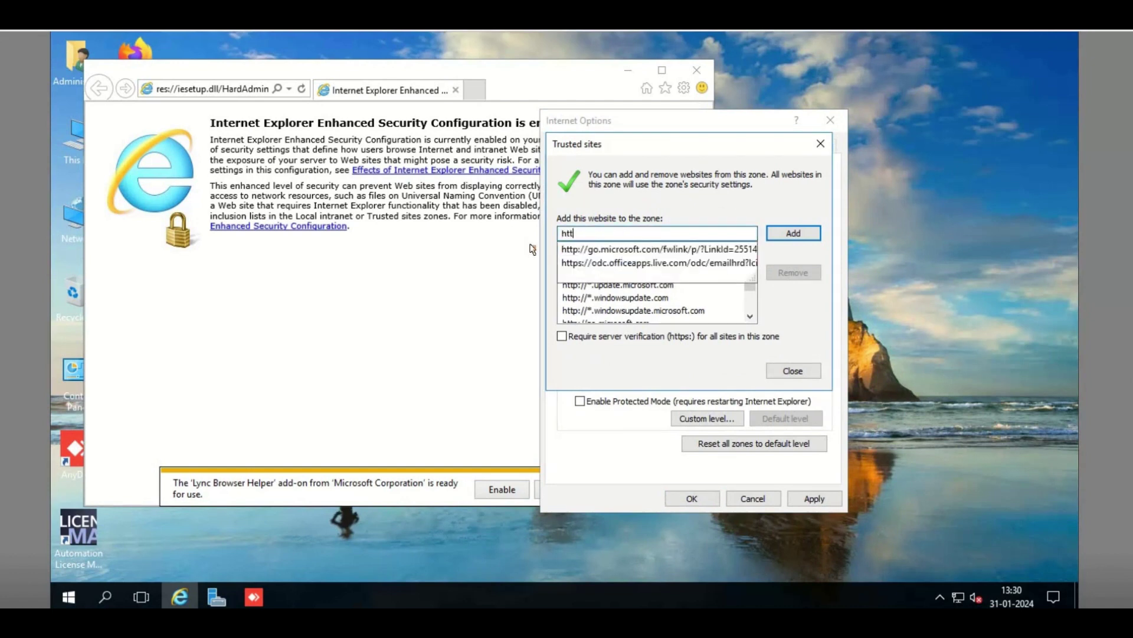
text(p://)
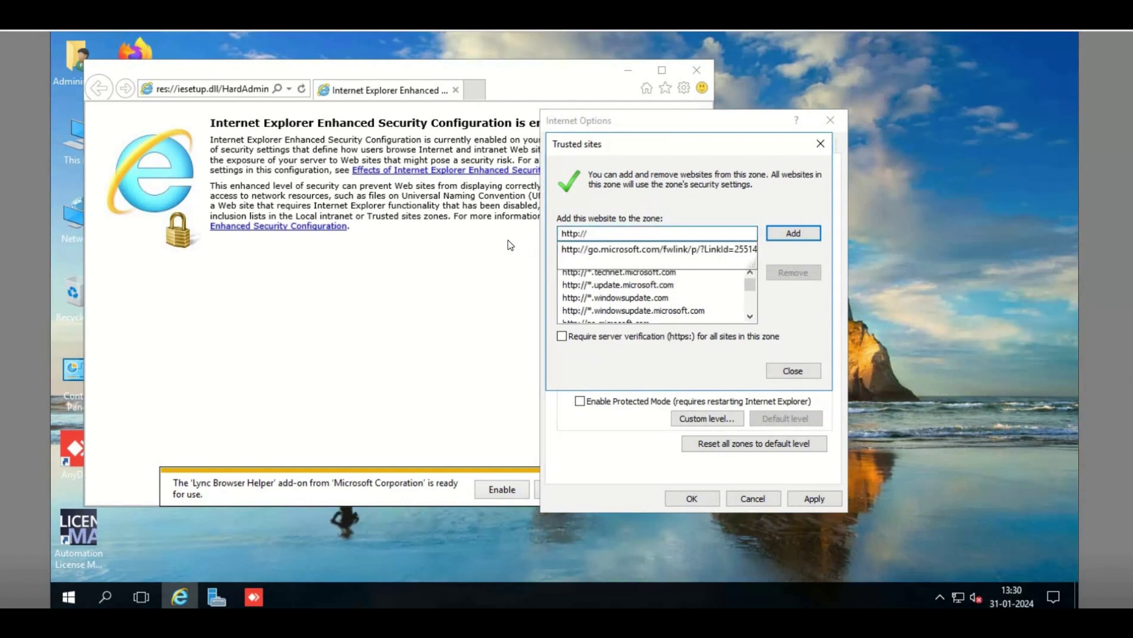
key(ctrl+v)
click(794, 233)
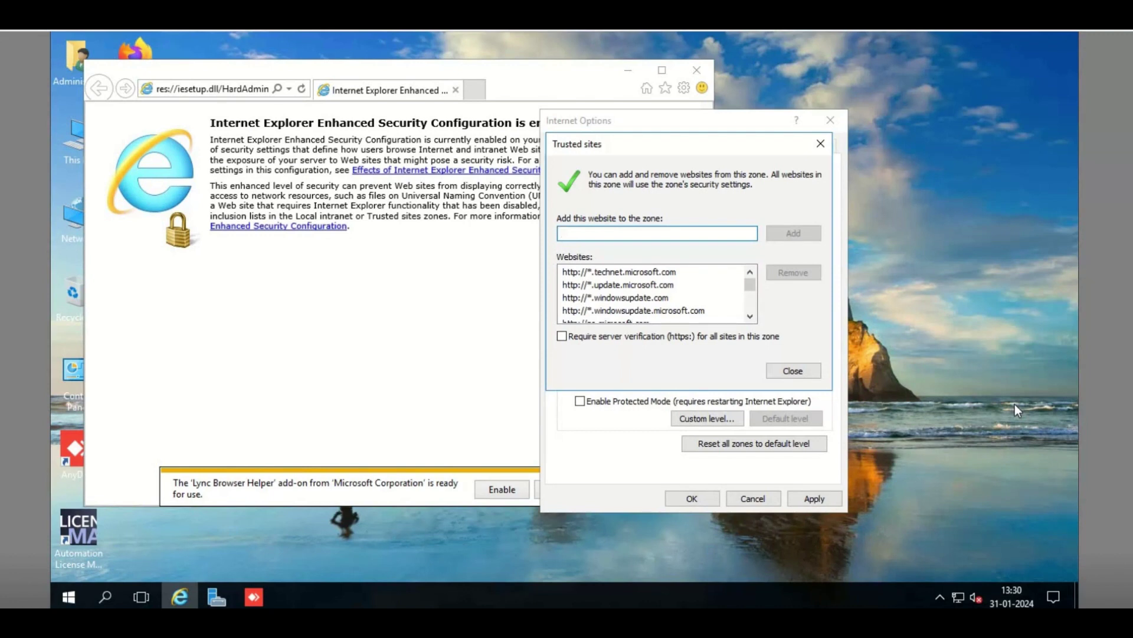
click(807, 374)
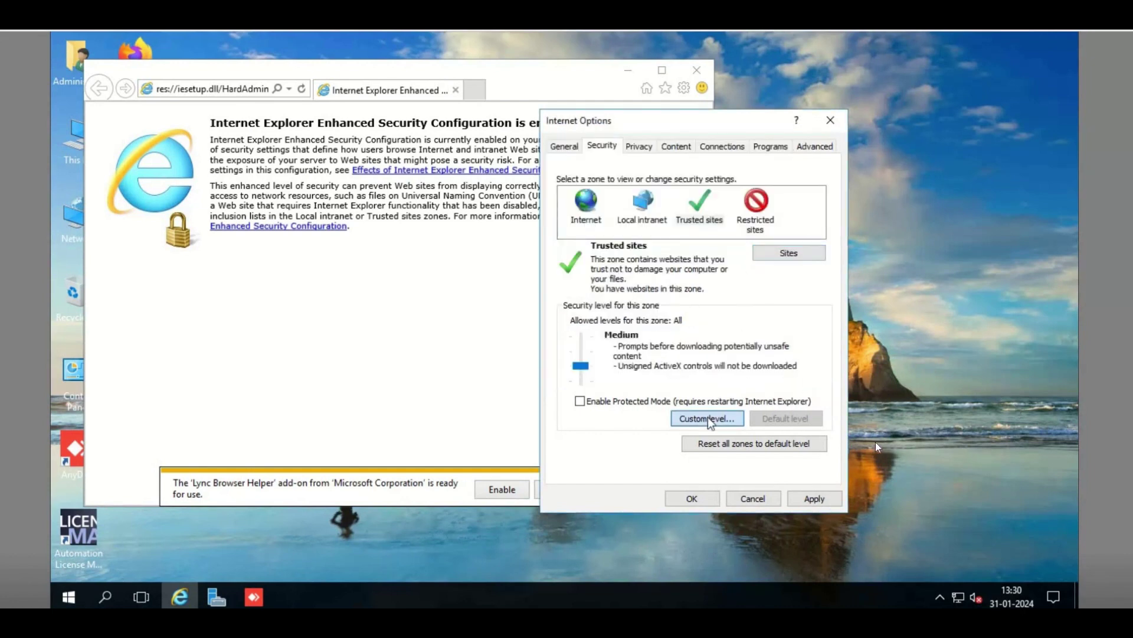
- Set the Trusted sites zone's user authentication logon to Prompt for user name and password and accept the zone change
click(707, 417)
scroll(721, 248, down, 4)
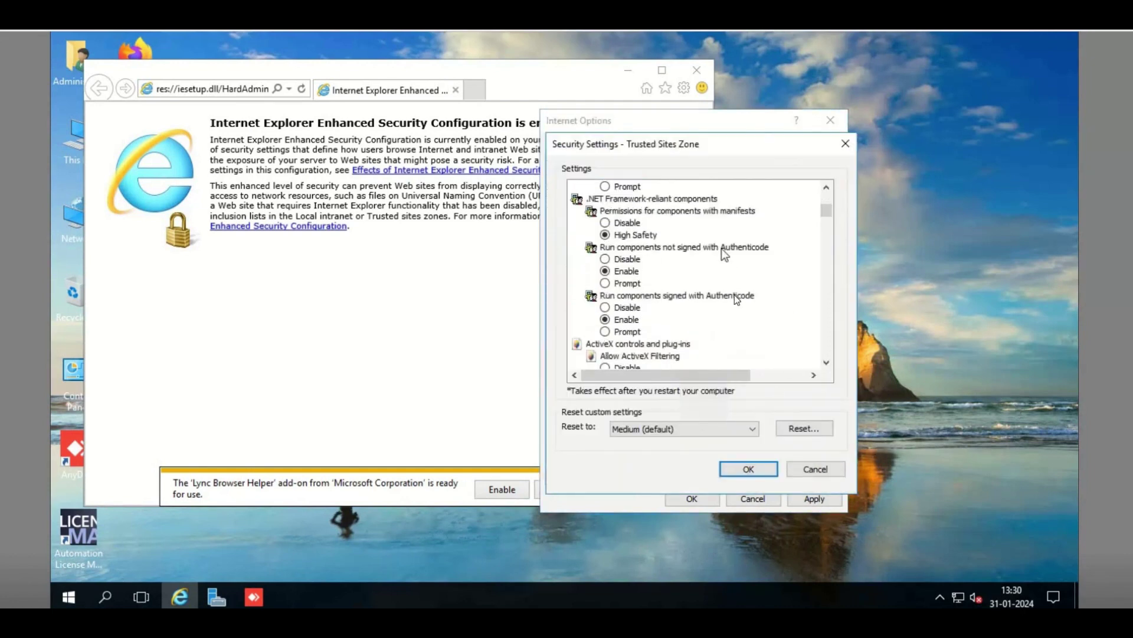
scroll(736, 307, down, 15)
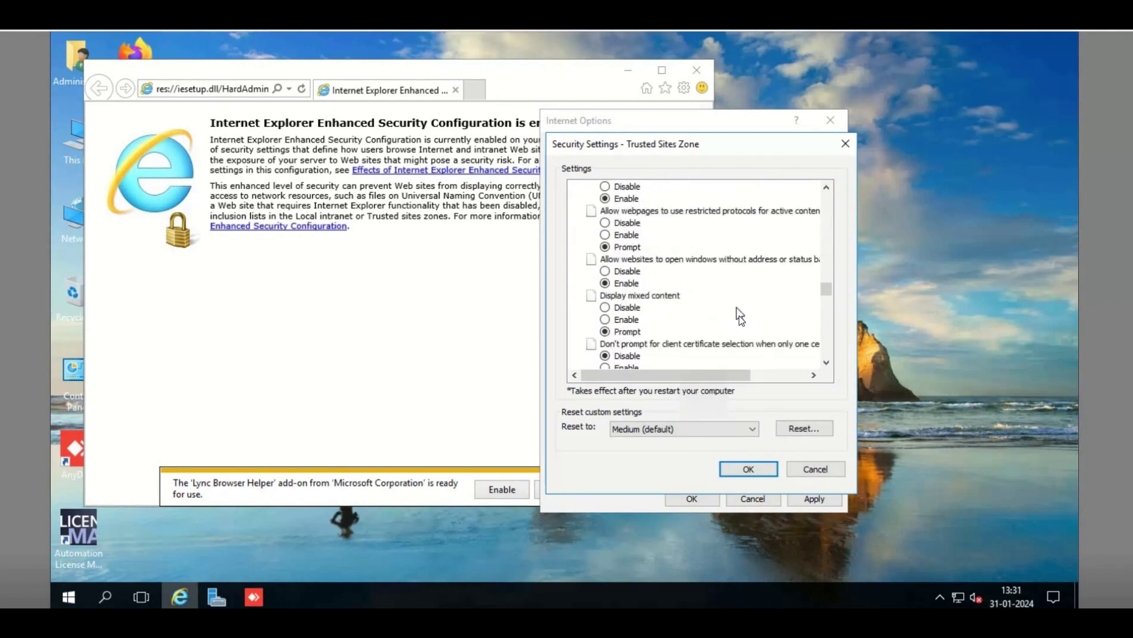
scroll(739, 315, down, 15)
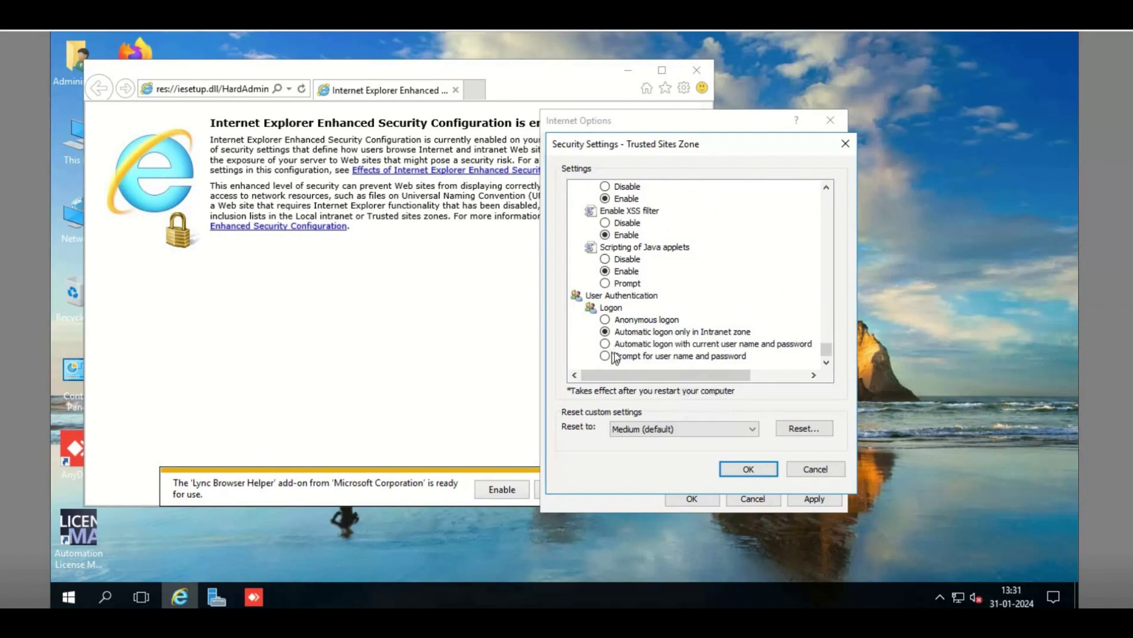
click(748, 357)
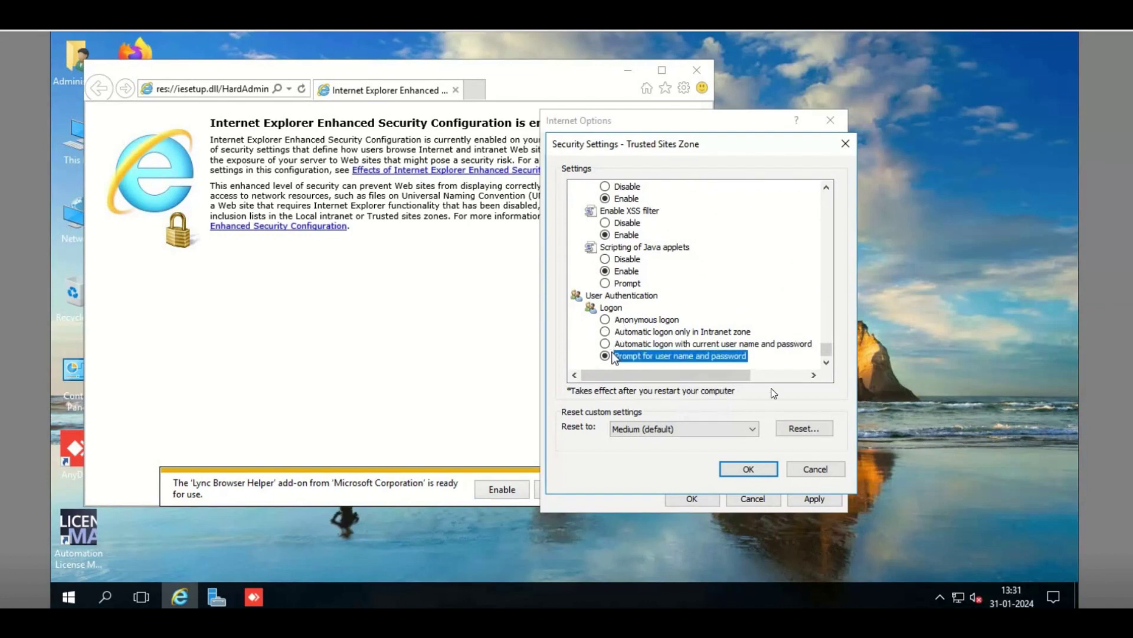
click(749, 471)
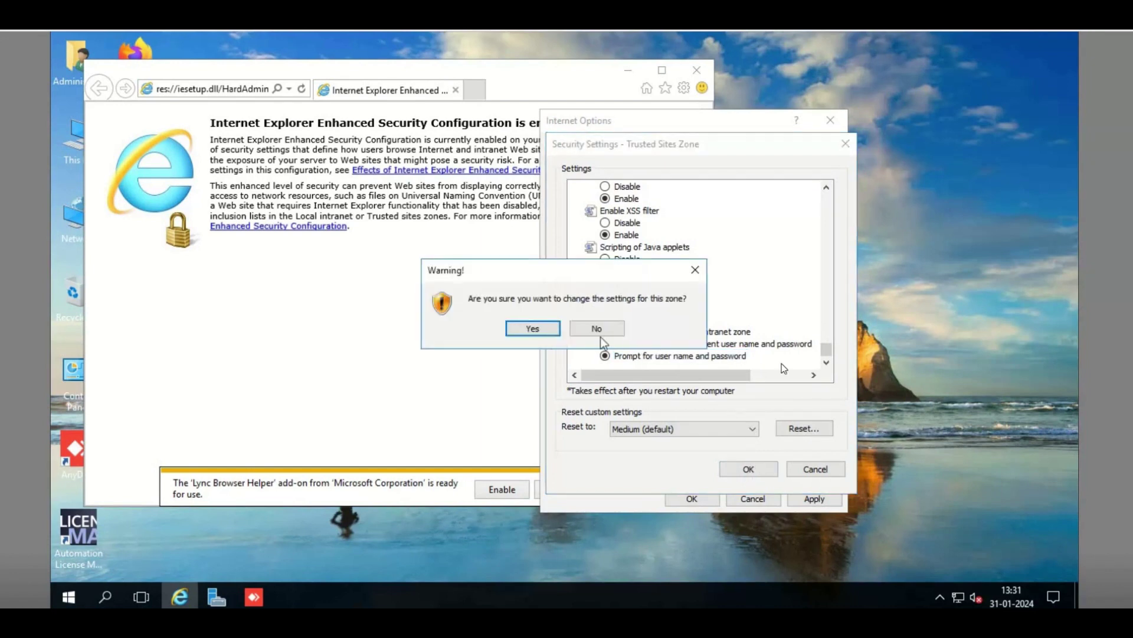
click(551, 331)
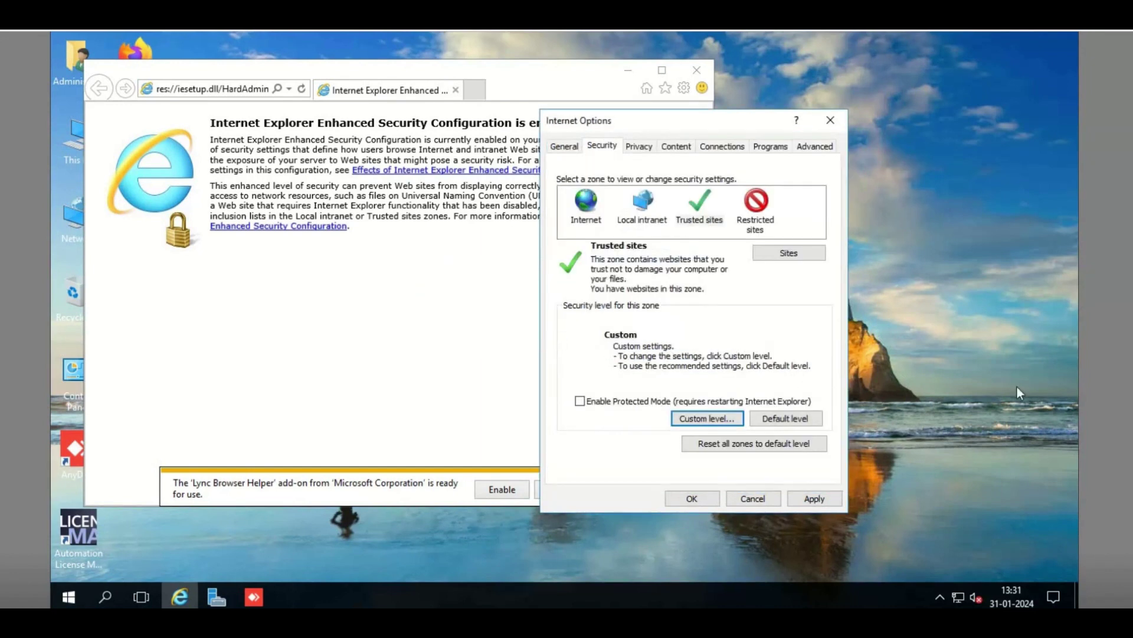
- Enable Play animations in webpages in the advanced multimedia settings, then apply and close Internet Options
click(829, 145)
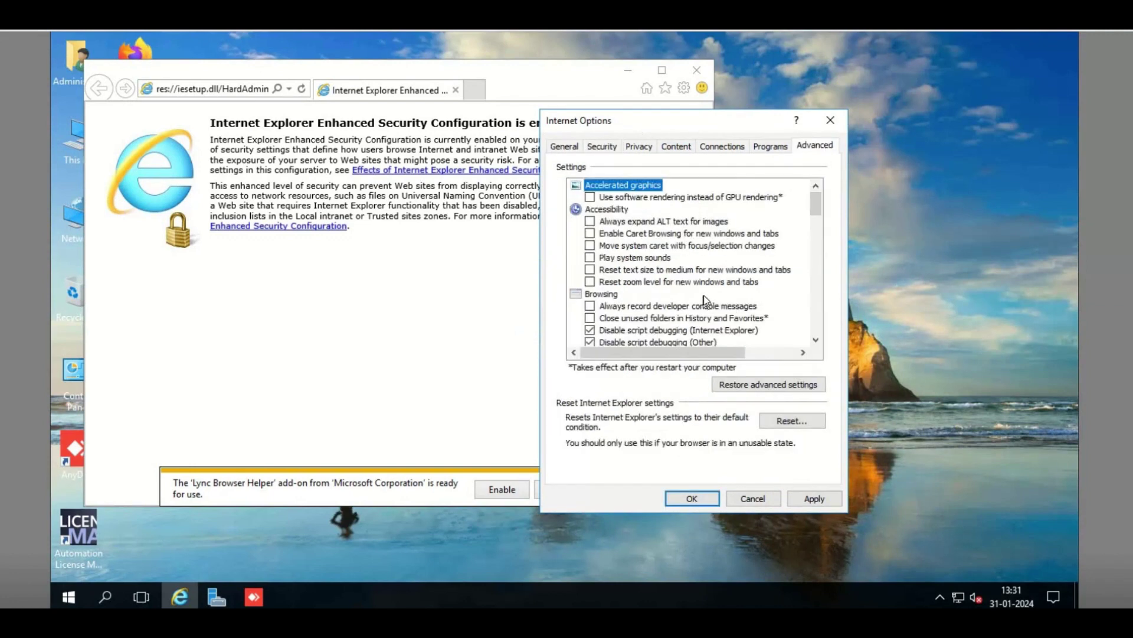
scroll(706, 301, down, 5)
scroll(704, 300, down, 10)
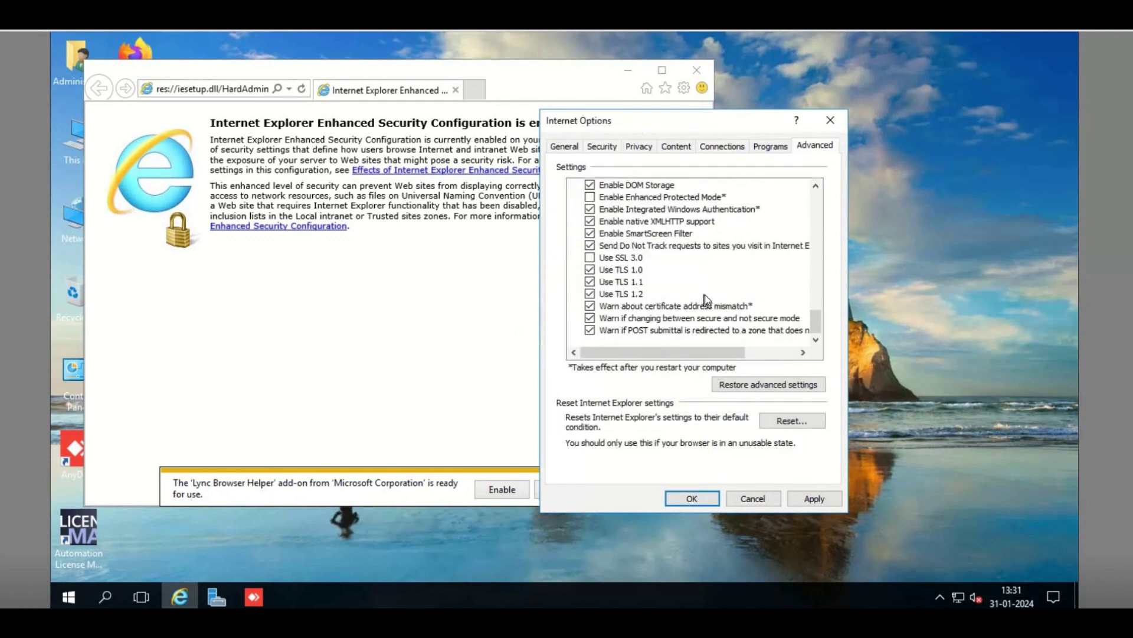
scroll(706, 300, up, 3)
scroll(704, 295, up, 5)
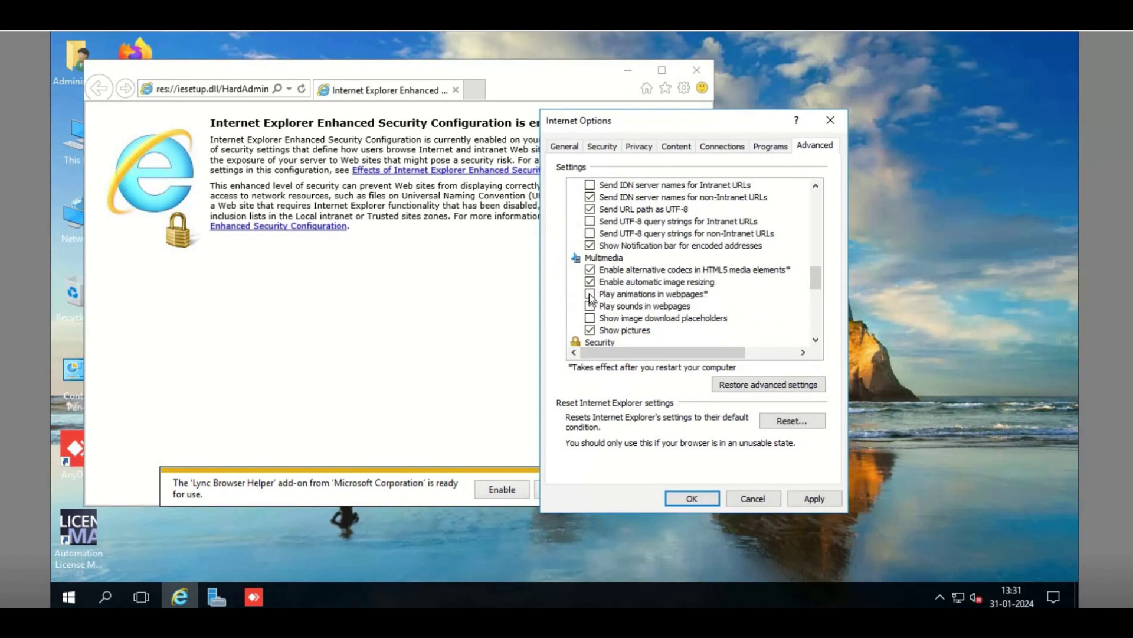
click(590, 294)
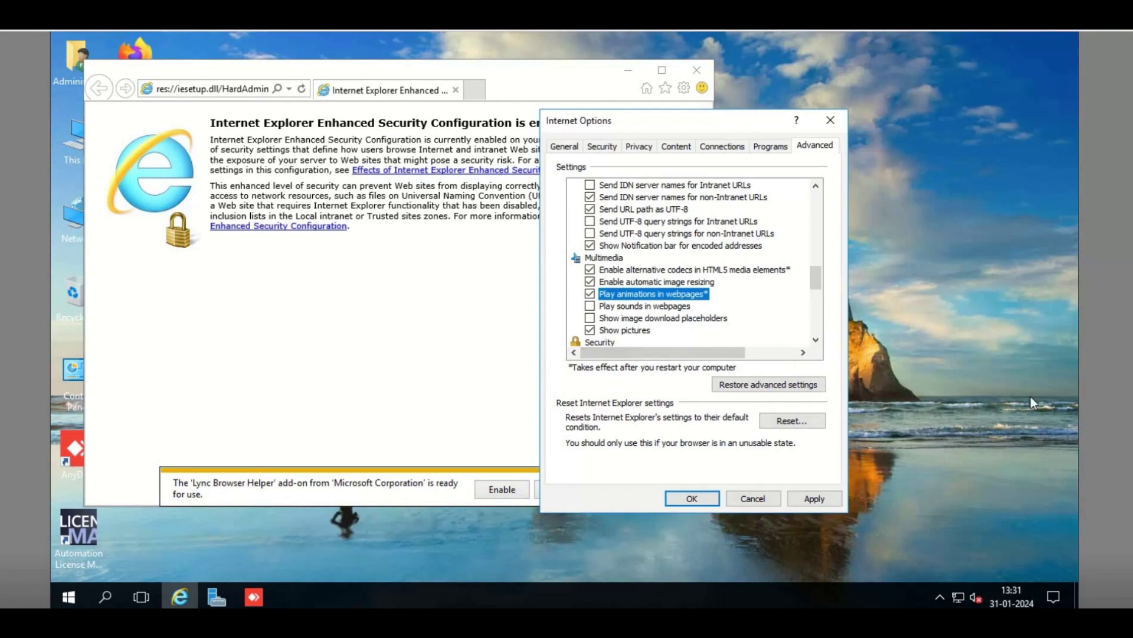
click(808, 498)
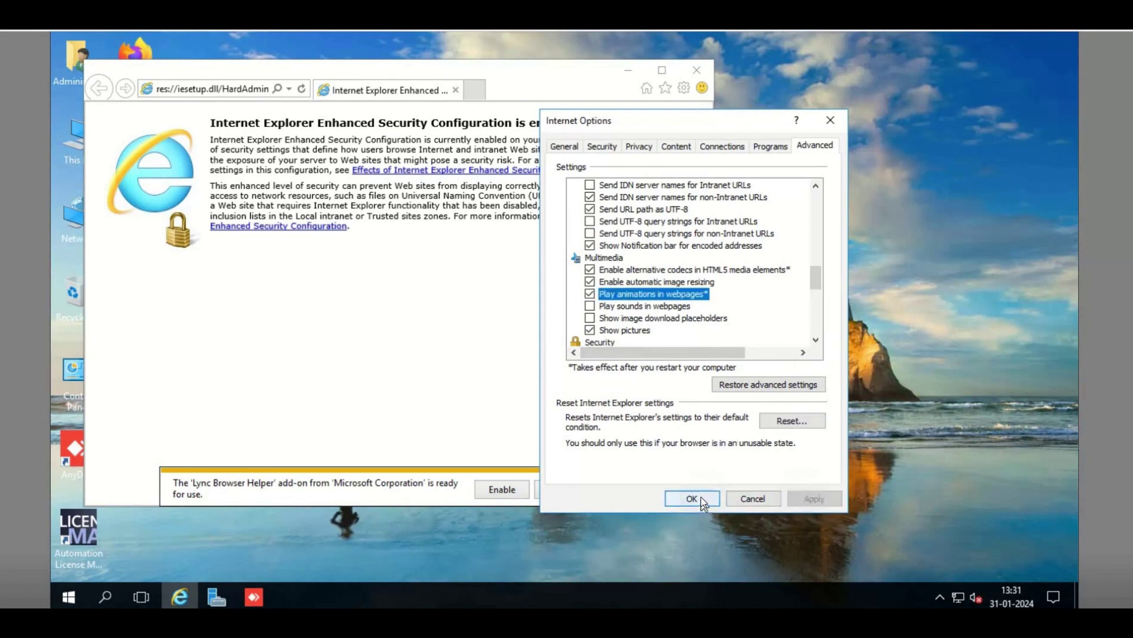
click(700, 497)
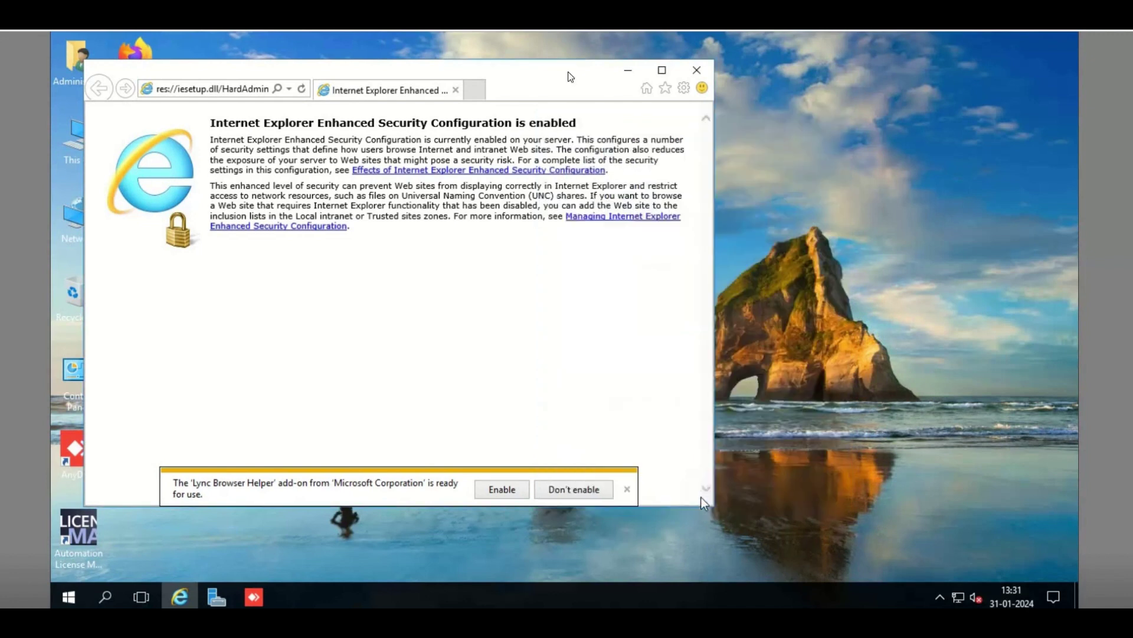
- Close Internet Explorer and restart the server with the reason Other (Unplanned)
click(697, 71)
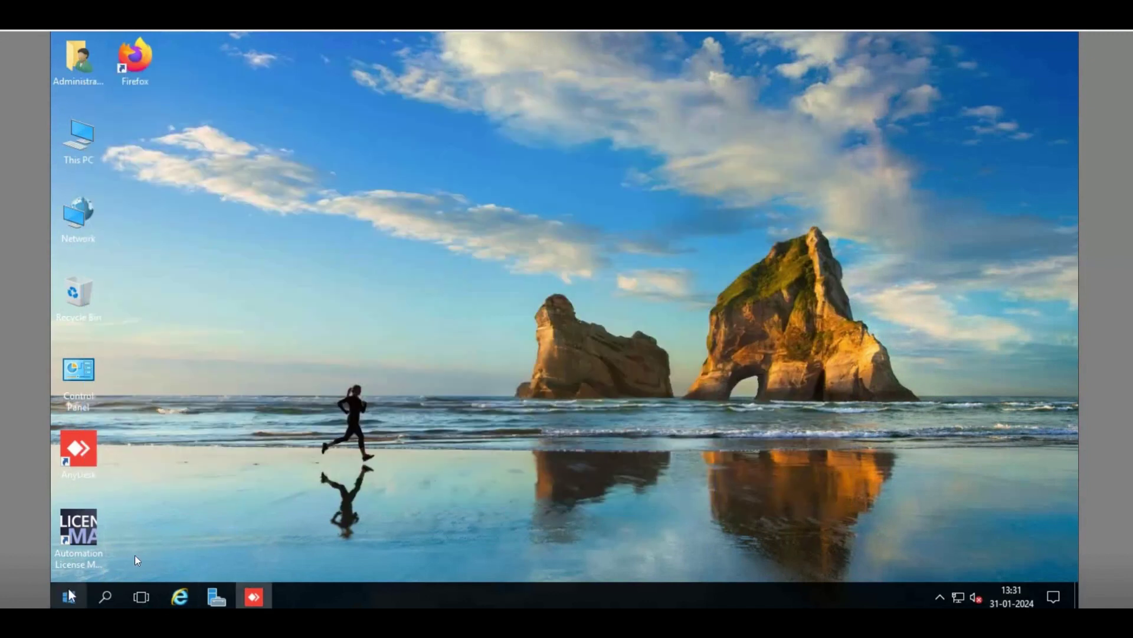
click(69, 595)
click(68, 564)
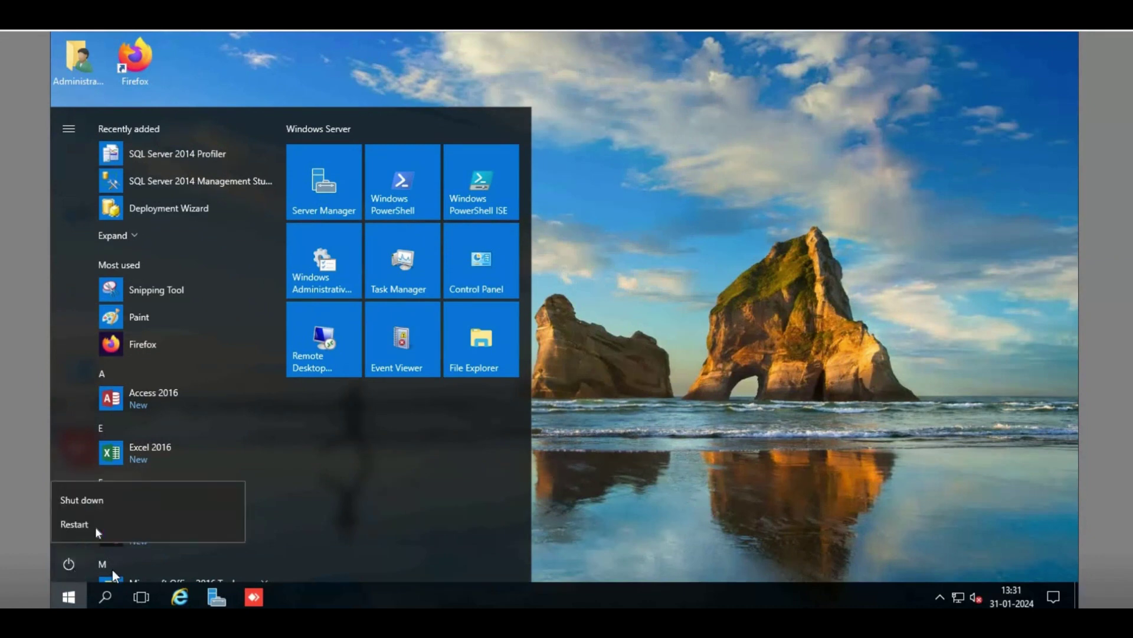
click(94, 526)
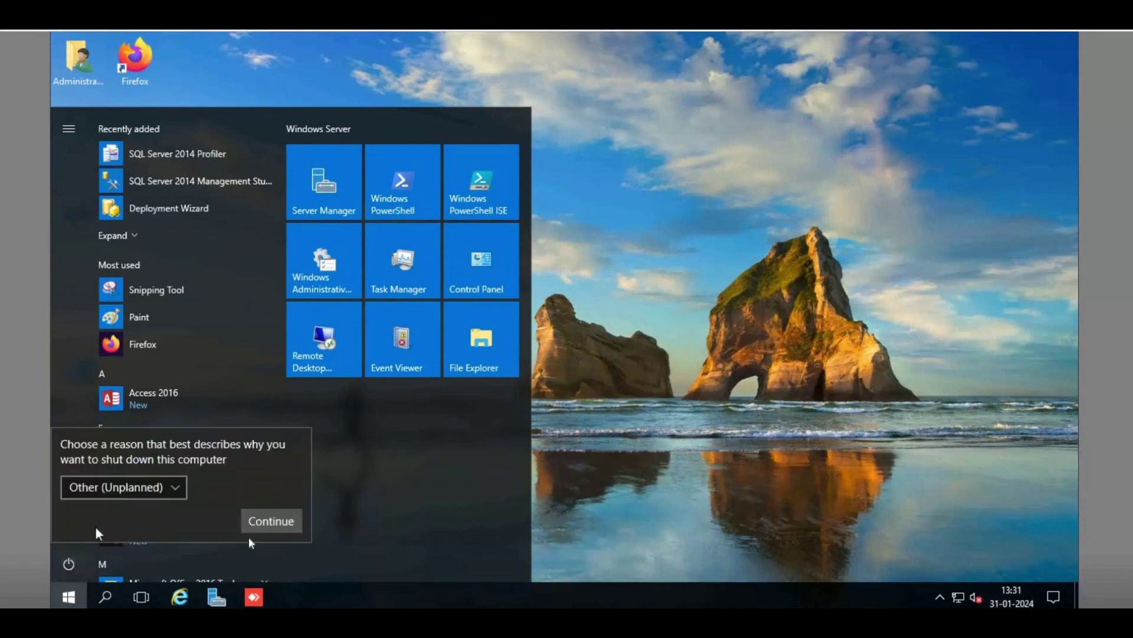
click(278, 521)
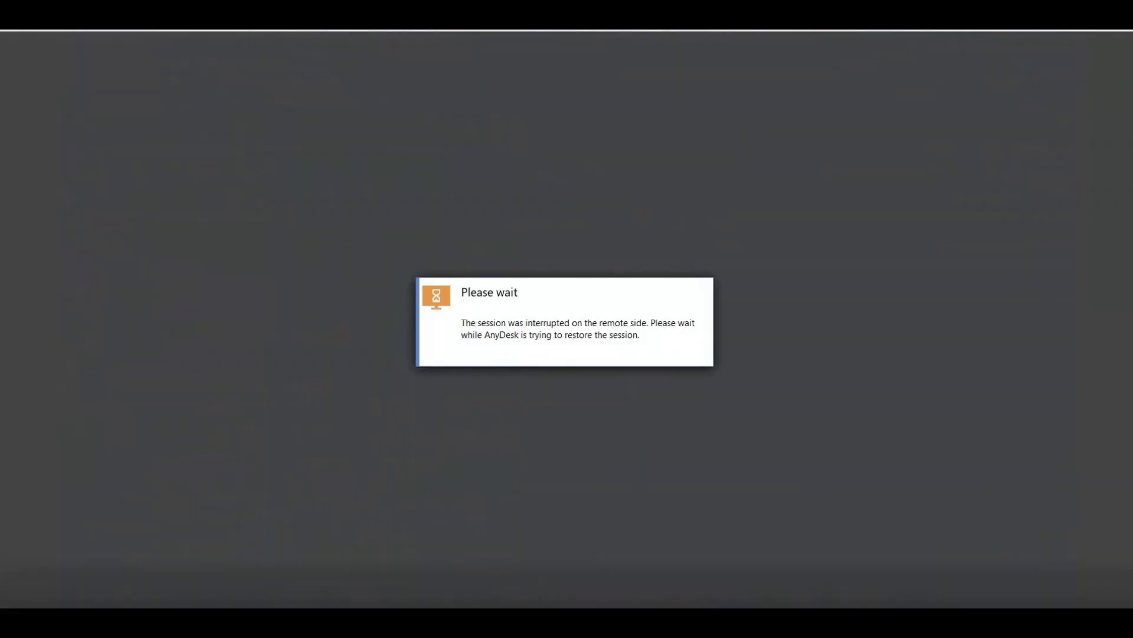